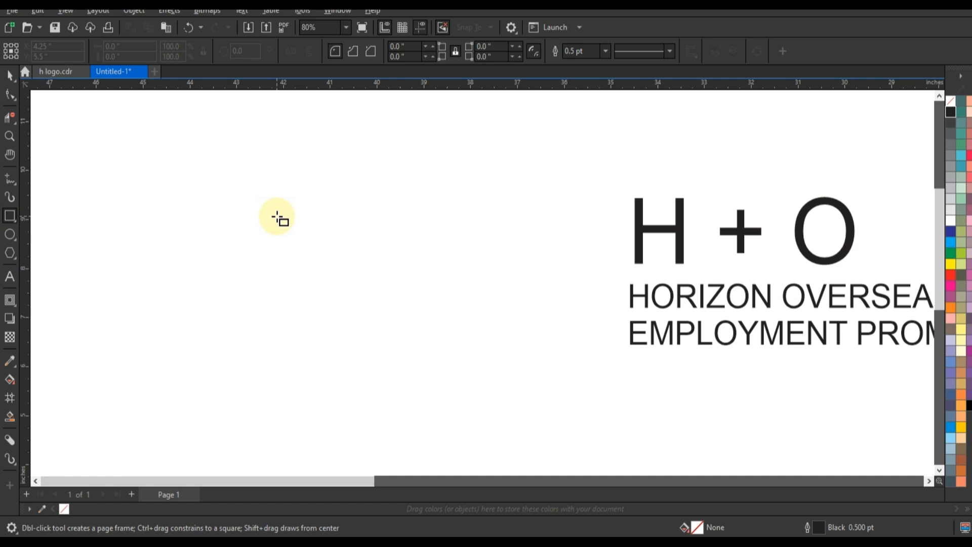
Draw a tall narrow rectangle about 0.48 by 4.7 inches in the empty area beside the text and give it a 3 pt outline
left_click_drag(287, 163, 309, 393)
left_click(9, 75)
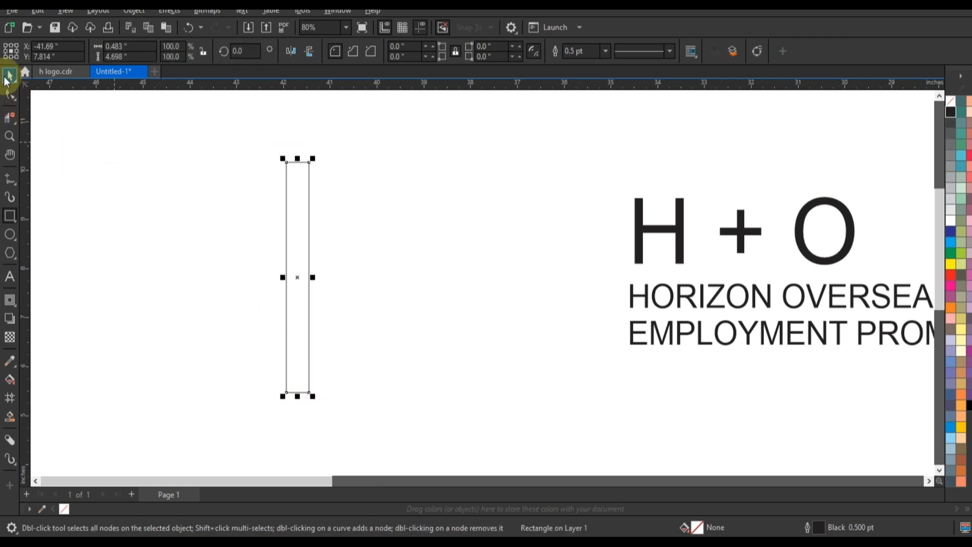
left_click(606, 51)
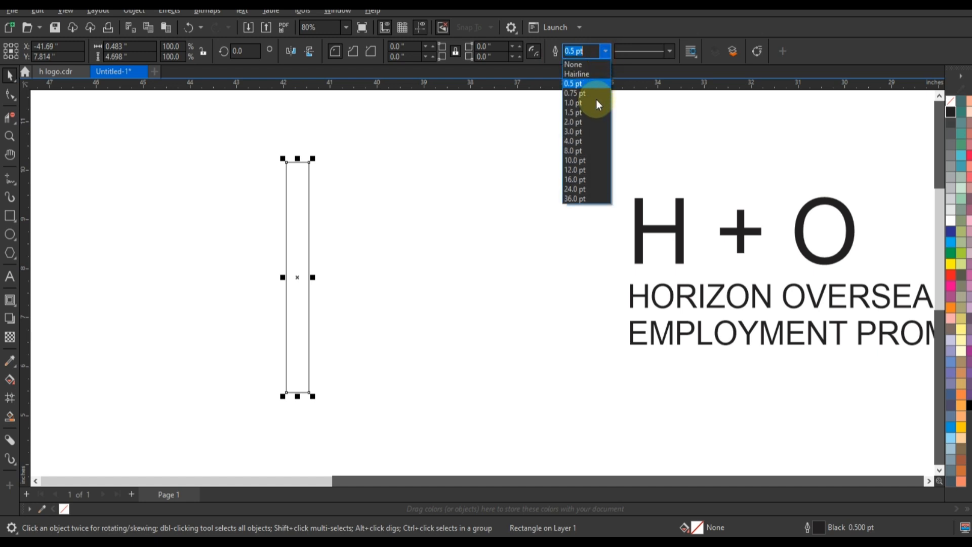
left_click(584, 132)
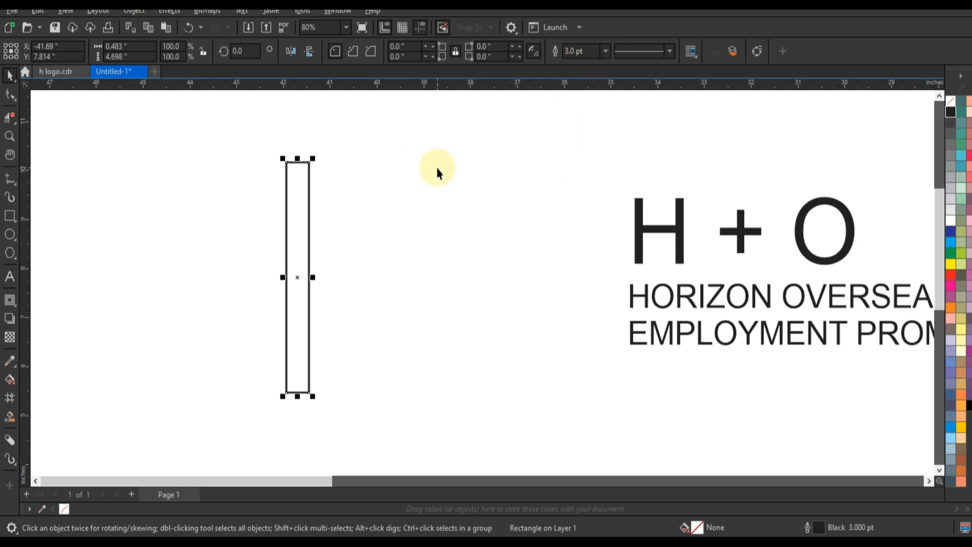
key("shift+F2")
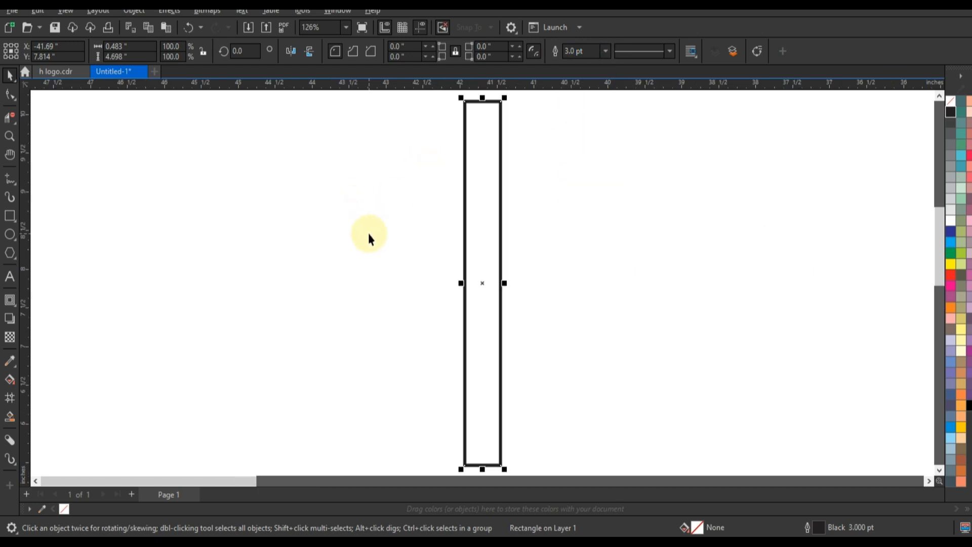
Add a copy of the bar rotated 45° and a vertically mirrored copy of that diagonal, crossing each other near their right ends
scroll(369, 233, "down", 1)
left_click(475, 274)
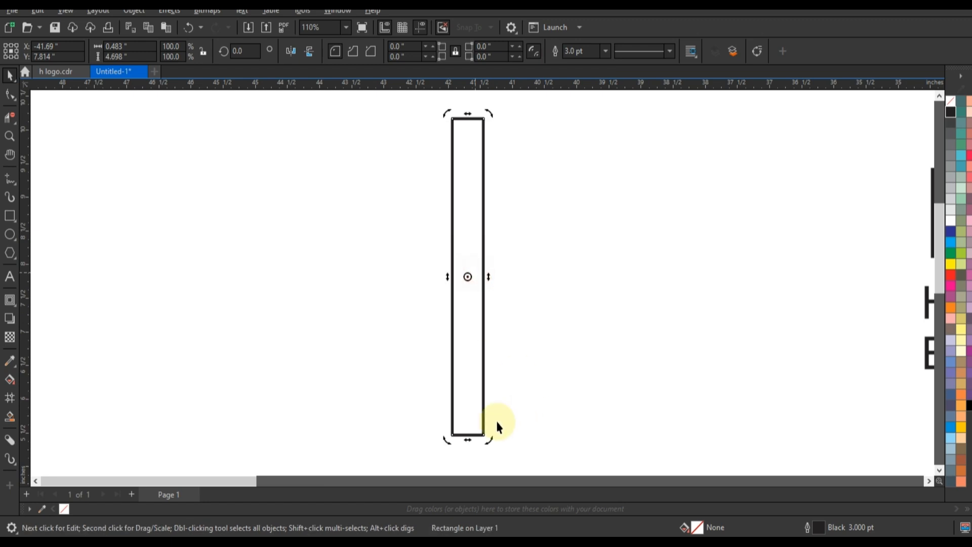
left_click_drag(489, 445, 567, 274)
scroll(567, 275, "down", 1)
left_click_drag(516, 104, 541, 380)
left_click_drag(540, 380, 548, 299)
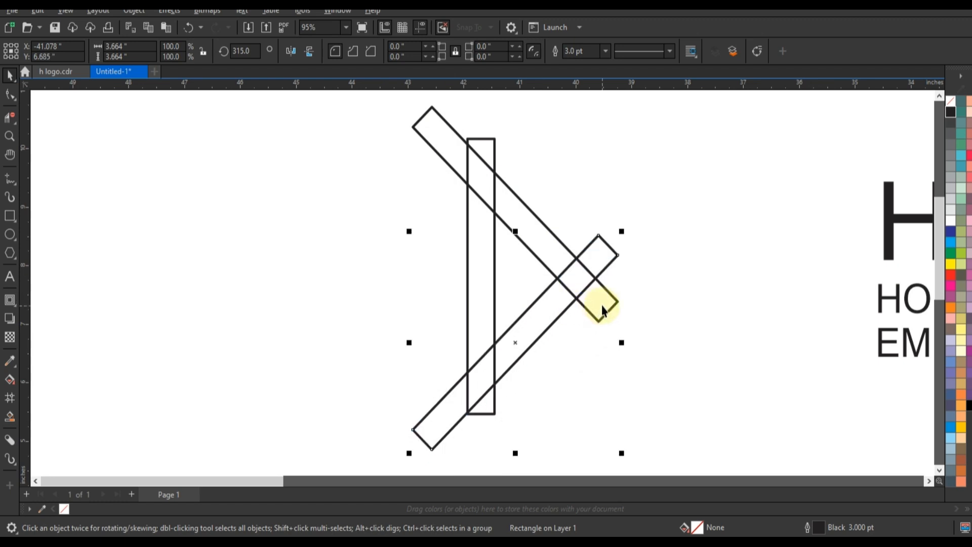
Combine the two diagonal bars into one curve and centre it vertically on the upright bar
left_click(602, 307, "shift")
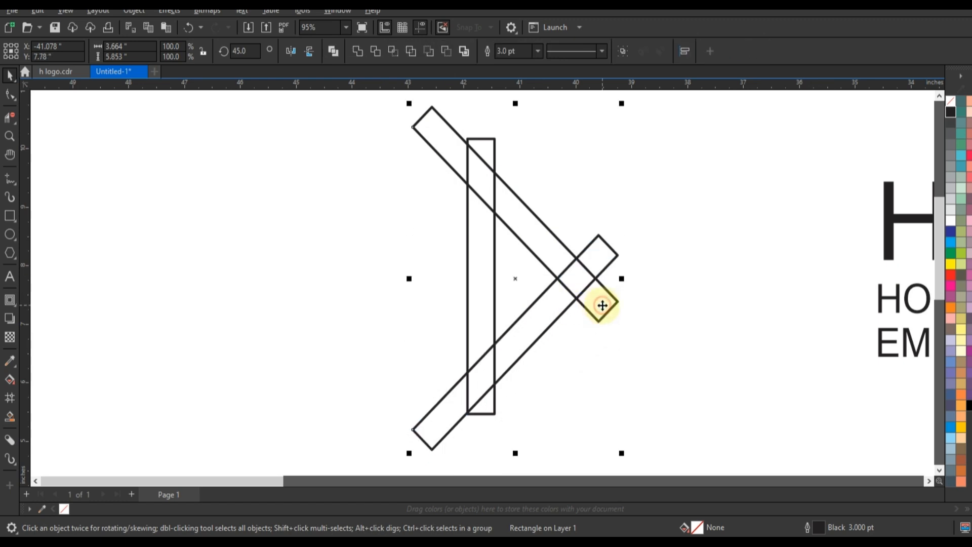
left_click(337, 54)
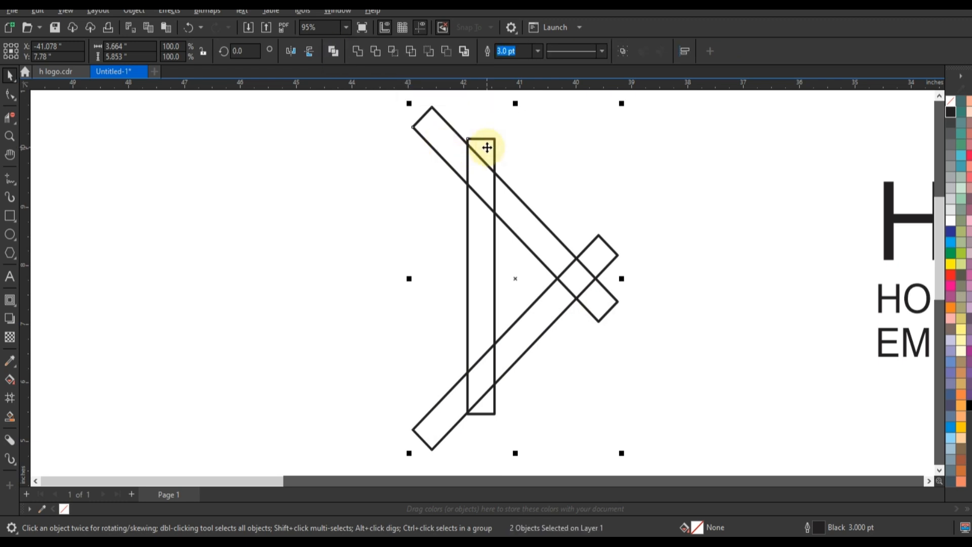
left_click_drag(487, 147, 487, 145)
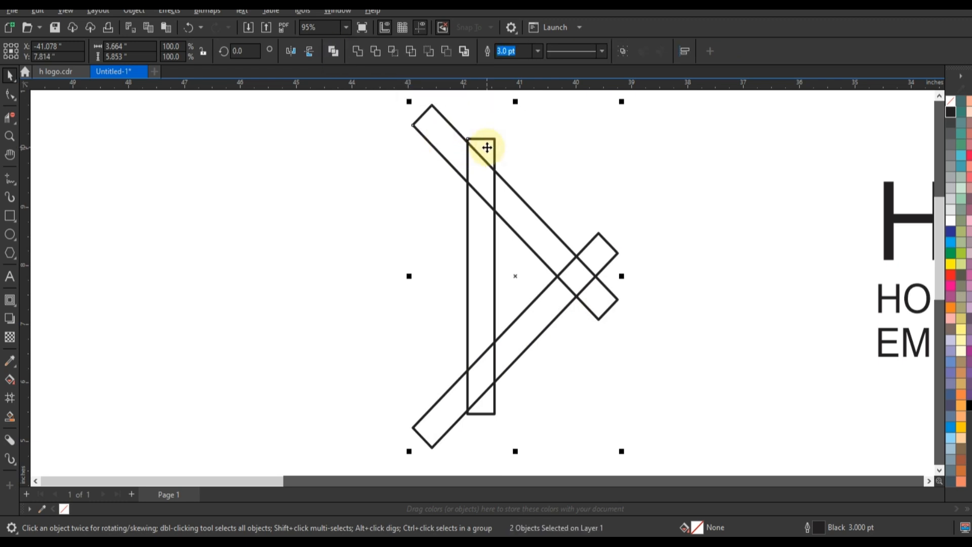
left_click(395, 190)
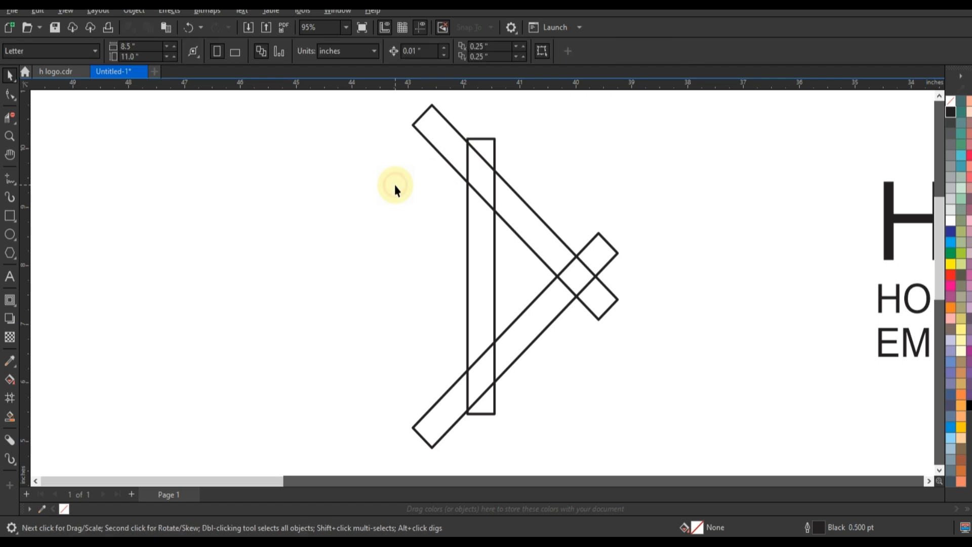
Draw a square about 1 inch wide beside the bars and set its outline to 3 pt
left_click(10, 215)
left_click_drag(207, 226, 248, 284)
left_click(10, 75)
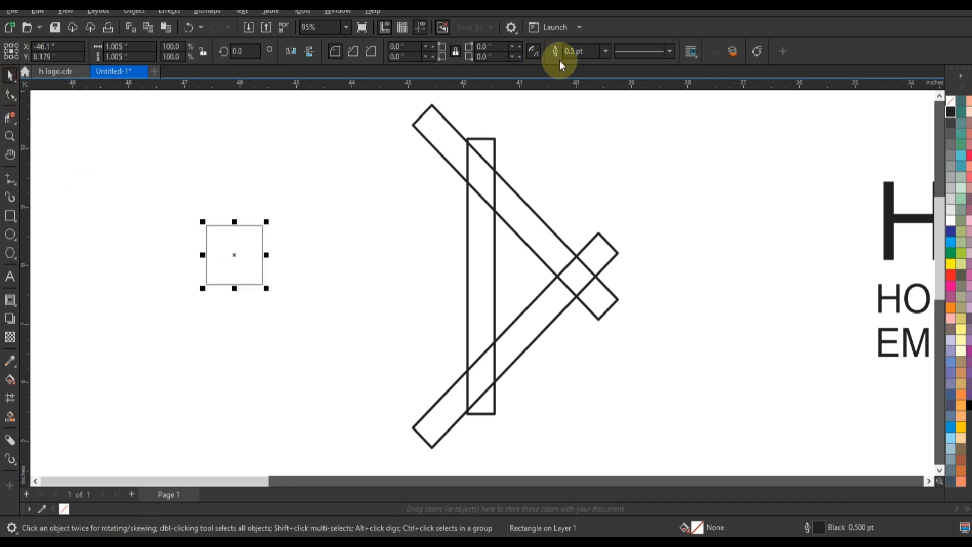
left_click(605, 51)
left_click(575, 129)
Rotate the square 45°, place it over the crossing of the diagonal bars and centre it vertically with them
left_click(264, 269)
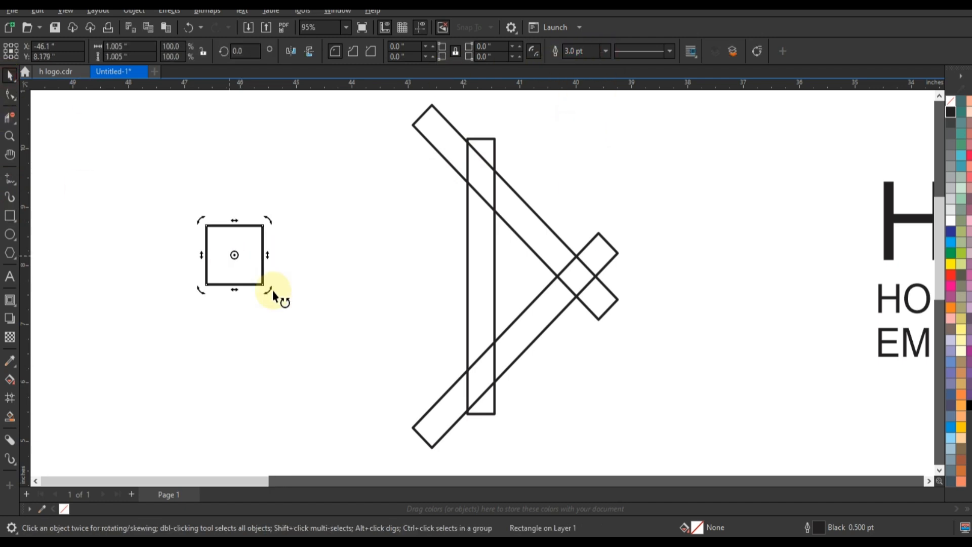
left_click_drag(273, 296, 585, 277)
left_click(533, 214, "shift")
key("e")
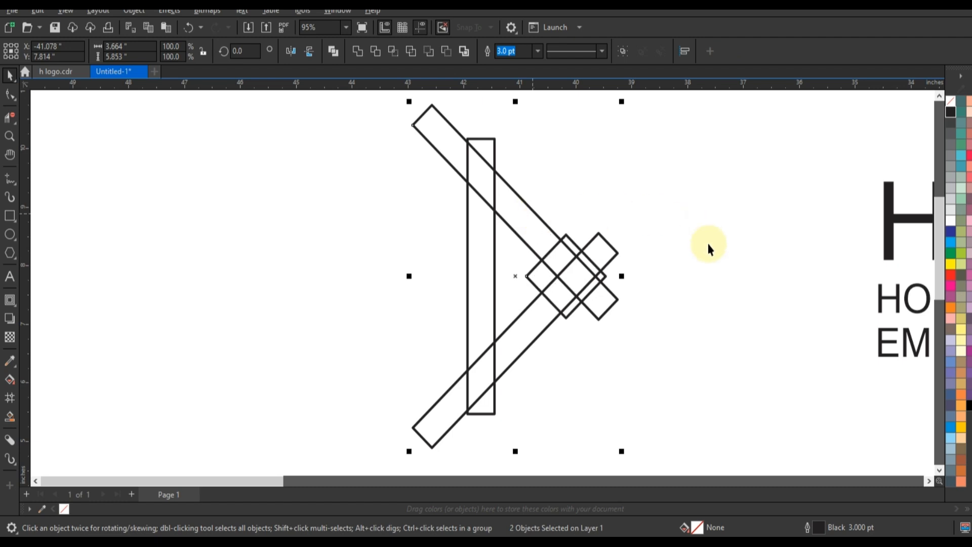
left_click(716, 250)
Shift the rotated square horizontally to the right, to an X position of about -39.9 inches, over the bars' crossing
left_click(601, 281)
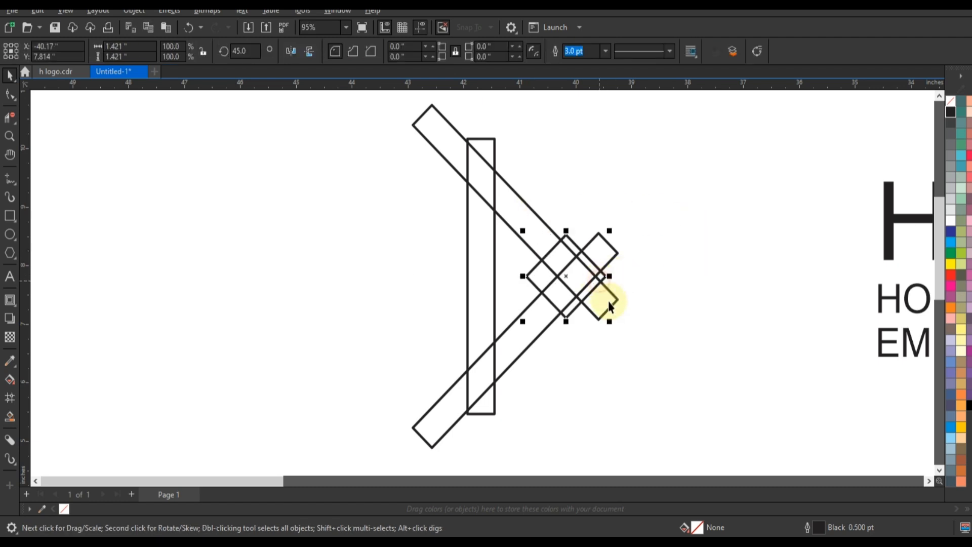
left_click(609, 302, "shift")
key("ctrl+l")
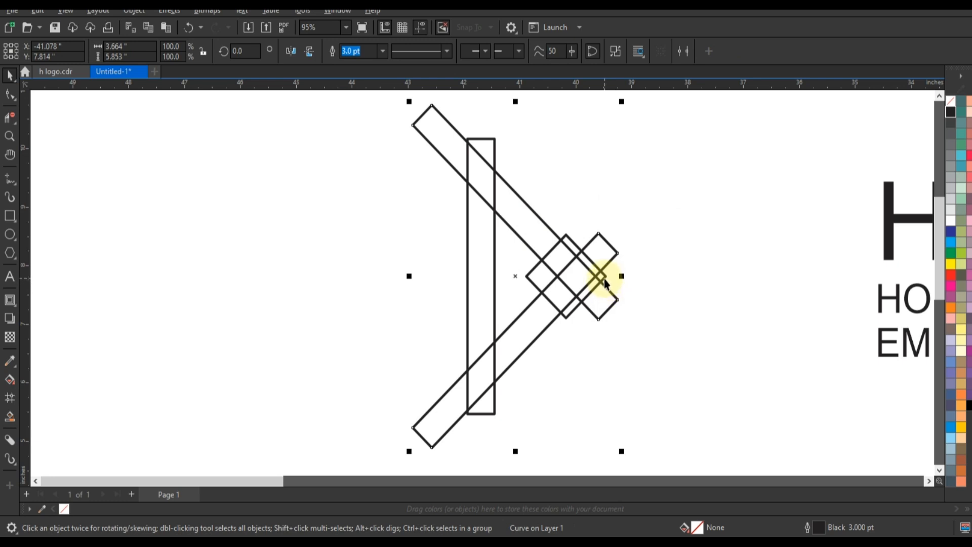
left_click(604, 278)
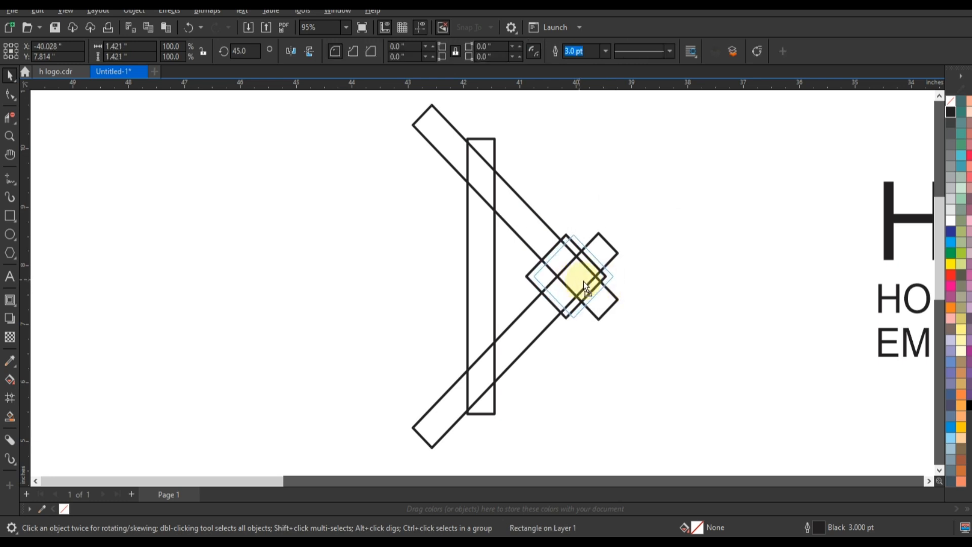
left_click_drag(583, 281, 617, 303)
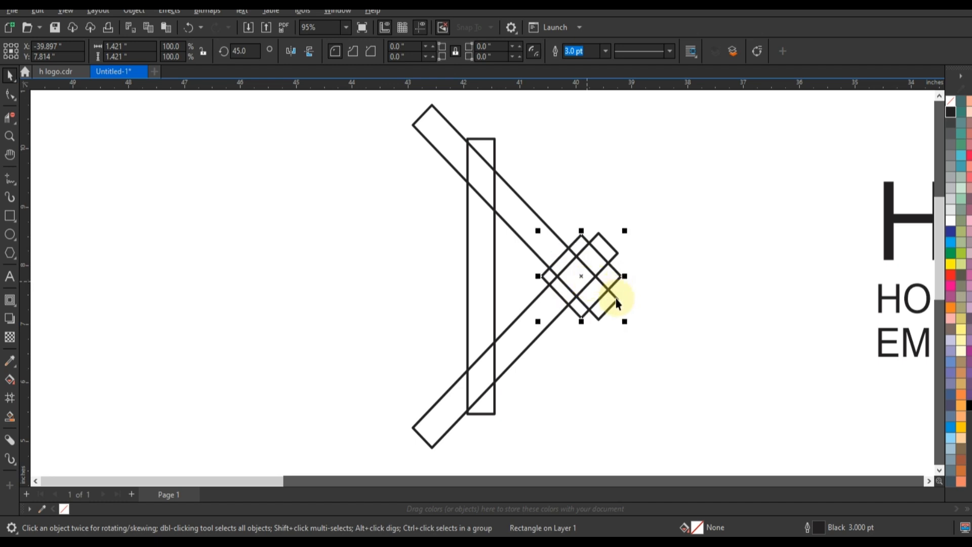
left_click(616, 299, "shift")
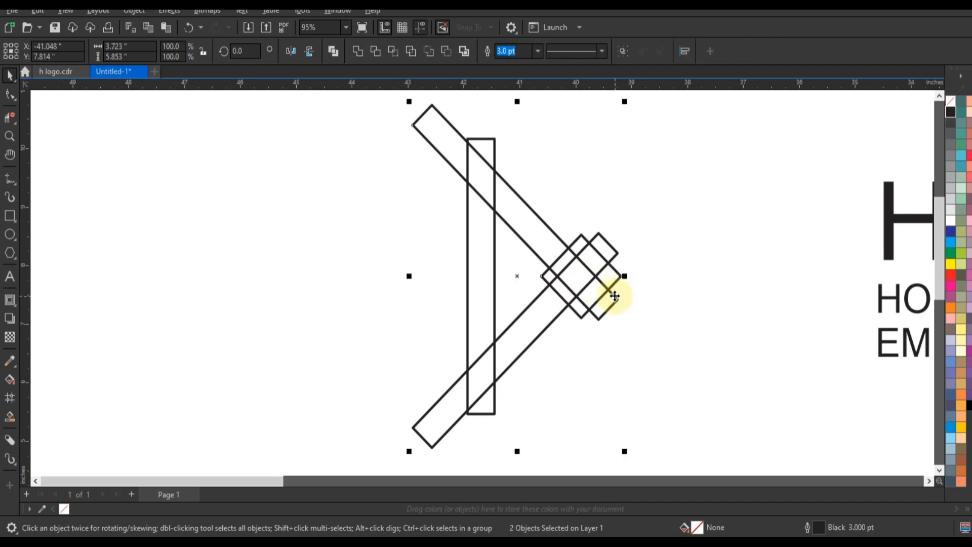
left_click(648, 268)
Examine up close how the rotated square lines up with the ends of the crossing bars
left_click(10, 136)
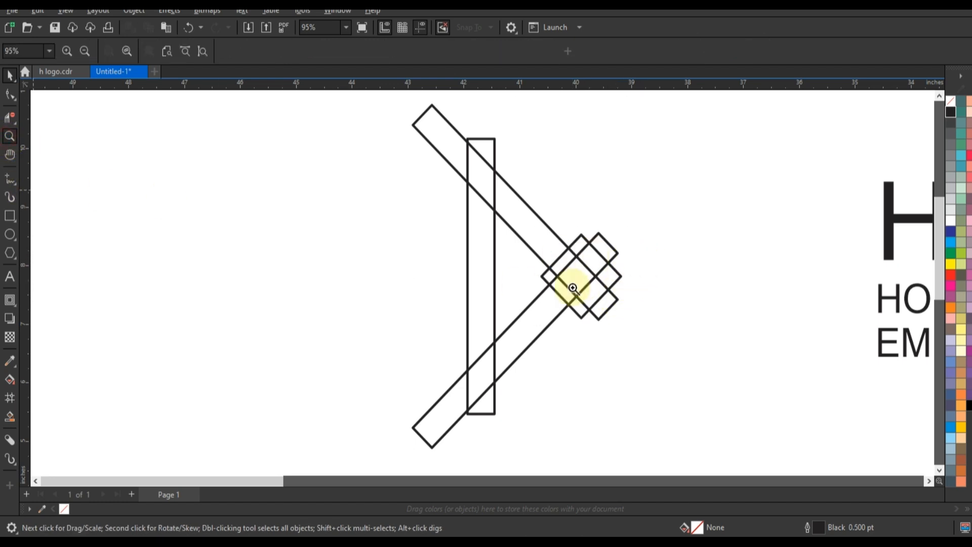
left_click(621, 274)
left_click(9, 75)
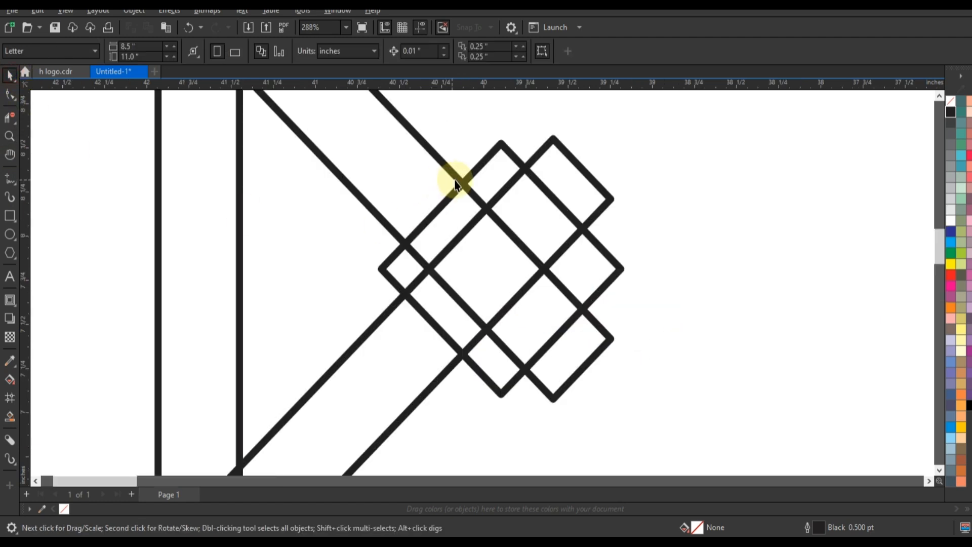
left_click(494, 169)
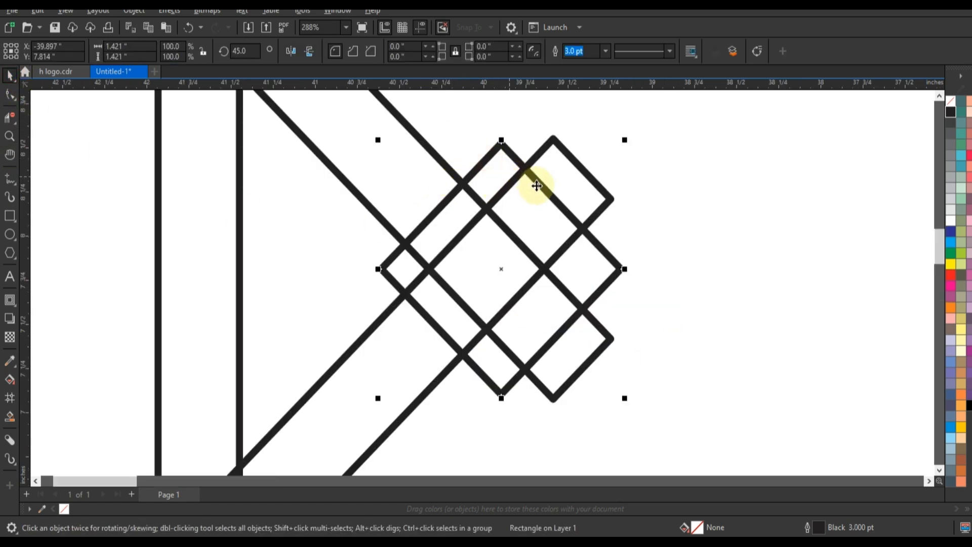
scroll(523, 317, "down", 6)
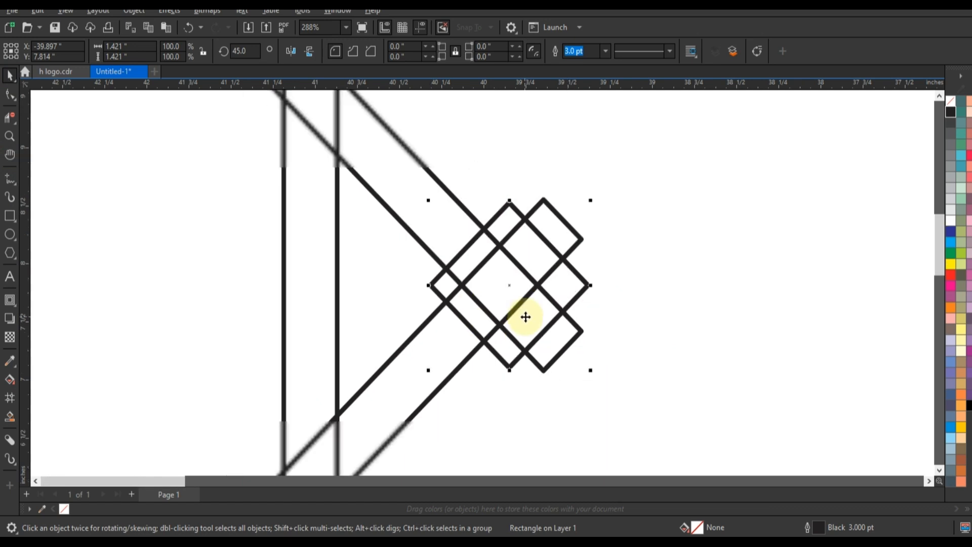
left_click(577, 289)
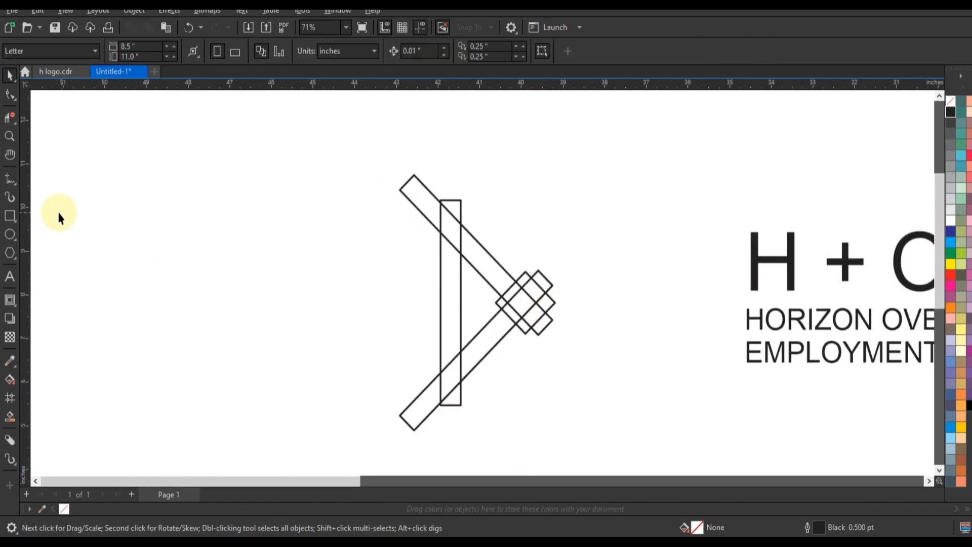
left_click(10, 136)
scroll(358, 270, "down", 1)
scroll(357, 324, "up", 2)
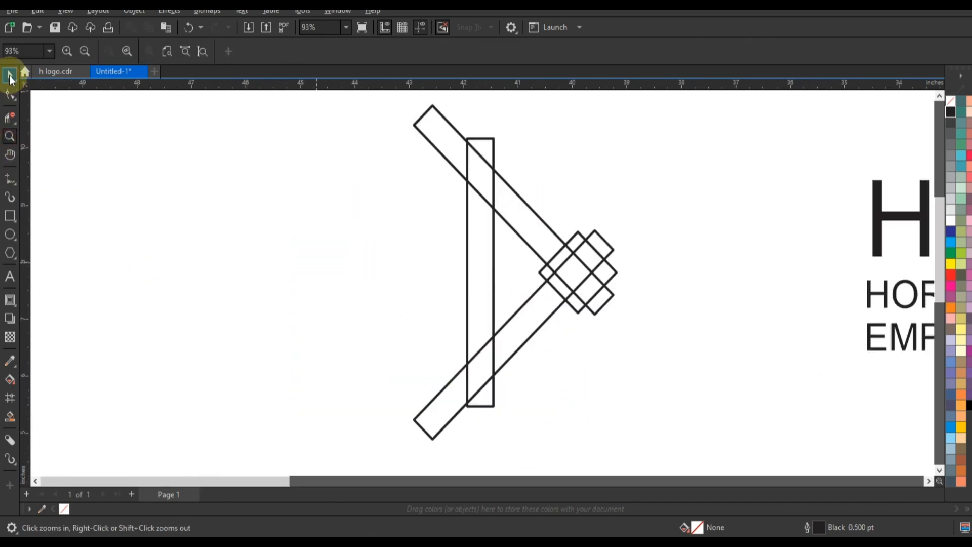
left_click(10, 76)
Use Smart Fill to colour the upright bar and both diagonals blue within the triangle, stopping at the rotated square
left_click(9, 416)
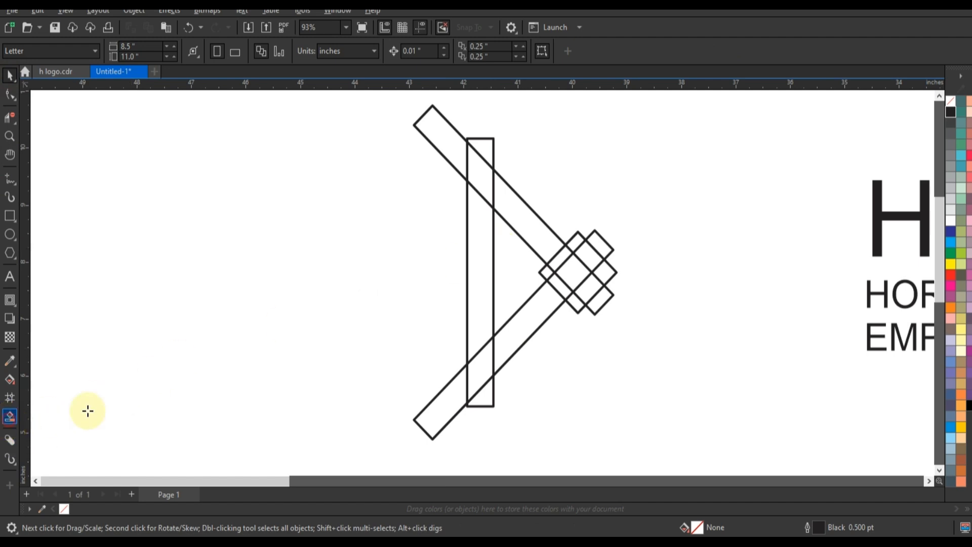
left_click(488, 363)
left_click(484, 243)
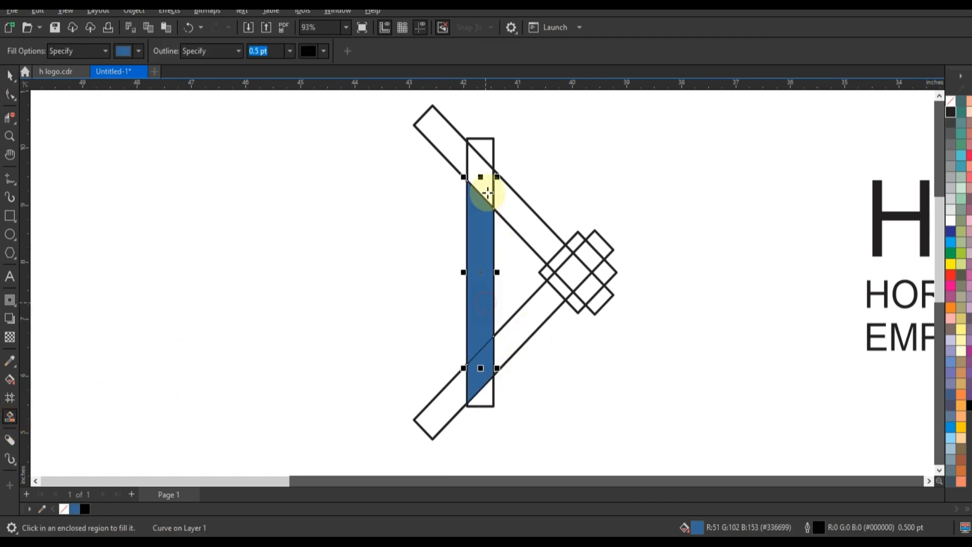
left_click(482, 187)
left_click(524, 221)
left_click(540, 311)
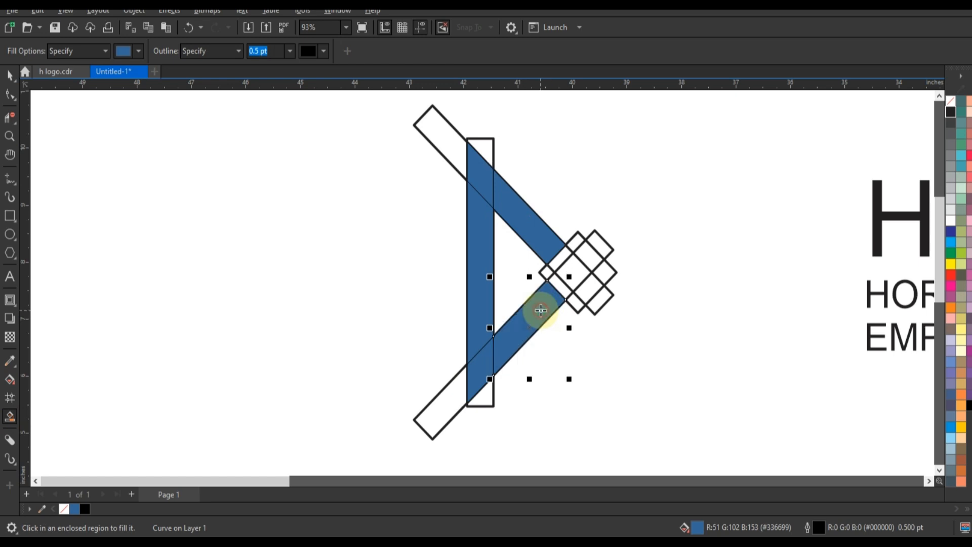
Select all the blue filled pieces and weld them into one open-tipped triangular shape
left_click(8, 77)
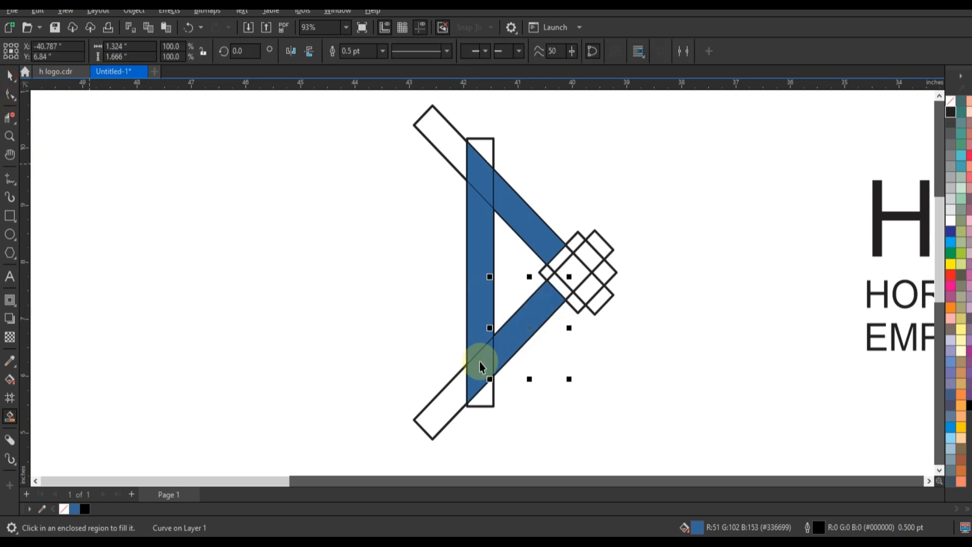
left_click(481, 369, "shift")
left_click(482, 250, "shift")
left_click(481, 187, "shift")
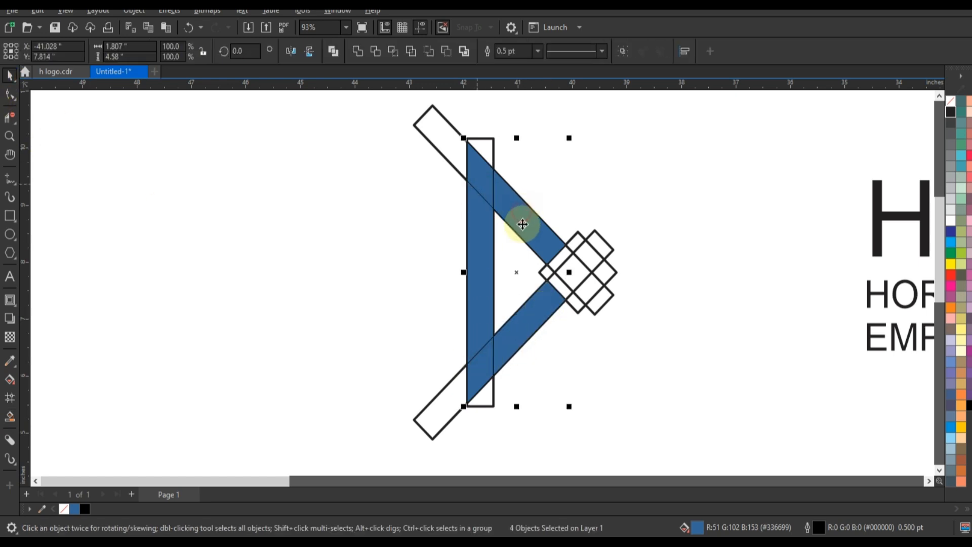
left_click(522, 224, "shift")
left_click(357, 52)
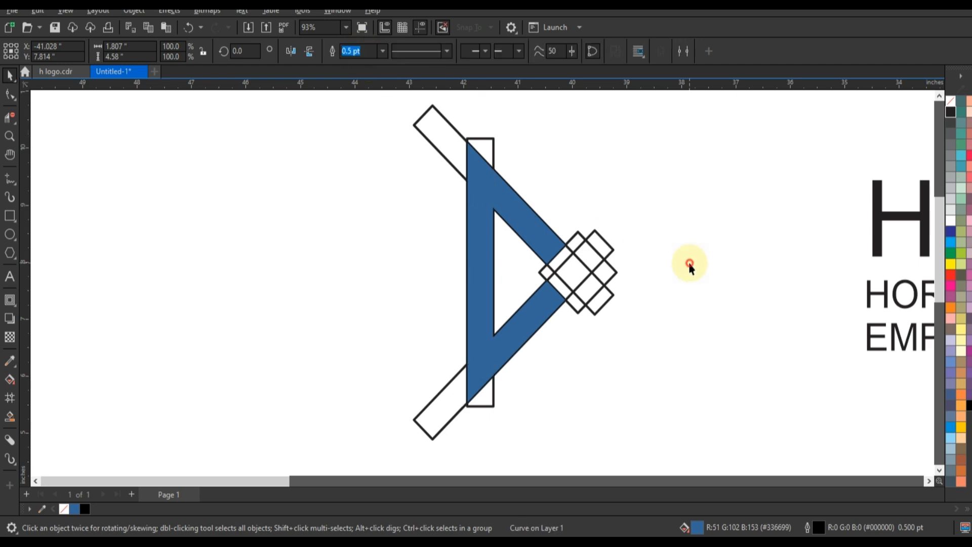
left_click(681, 260)
Delete the rotated square and the combined diagonal bar outlines, keeping the upright bar and the blue shape
left_click(607, 262)
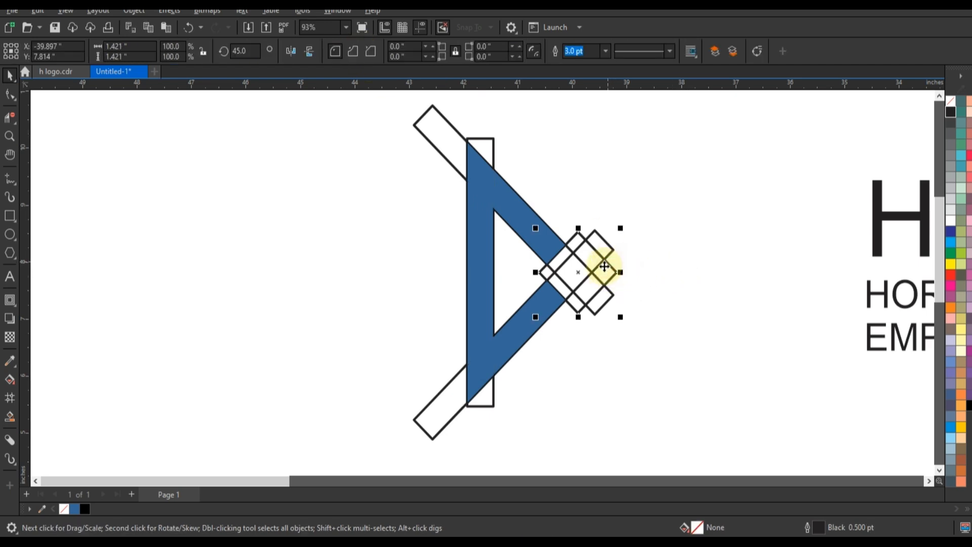
left_click(618, 276)
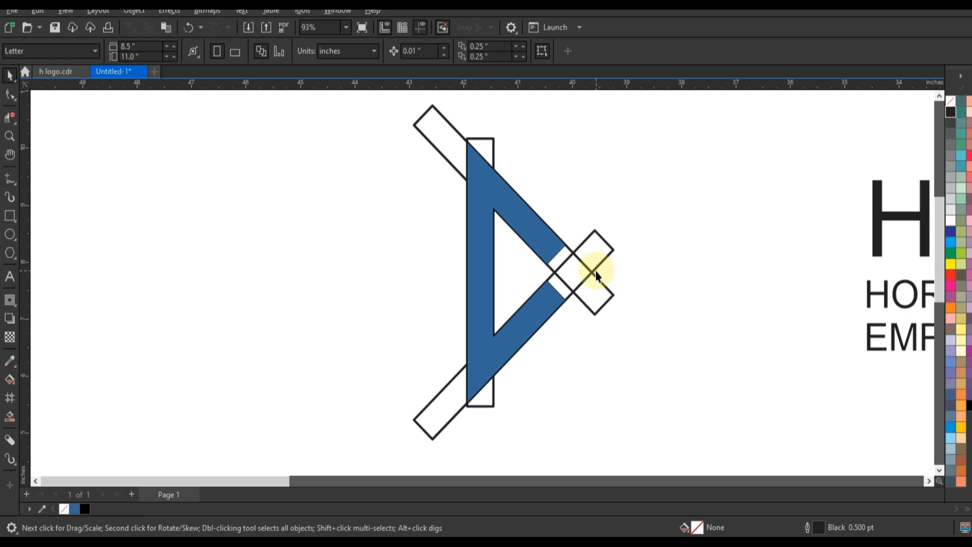
left_click(608, 271)
left_click_drag(601, 259, 210, 254)
left_click(490, 140)
key("Delete")
Create a horizontally mirrored copy of the blue shape to its left, leaving a narrow gap between the two
left_click(532, 247)
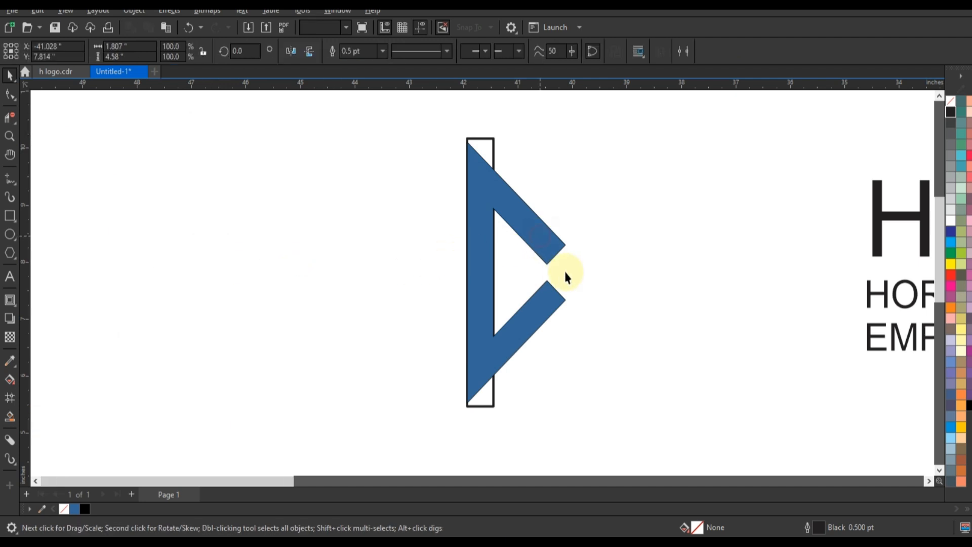
left_click_drag(569, 271, 404, 261)
Rotate the upright bar outline to horizontal so it crosses the middle of both blue shapes
left_click(483, 139)
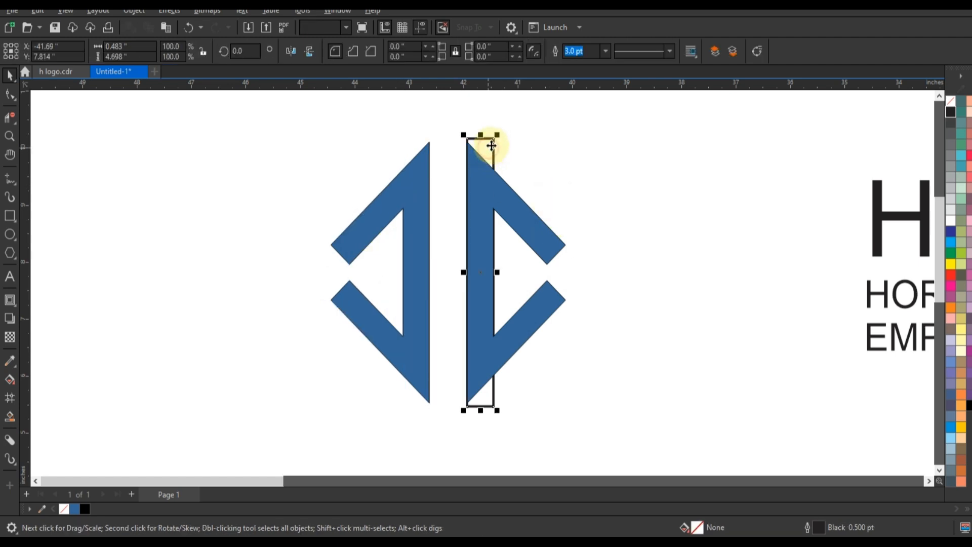
left_click(491, 139)
left_click_drag(500, 135, 505, 262)
left_click(478, 219, "shift")
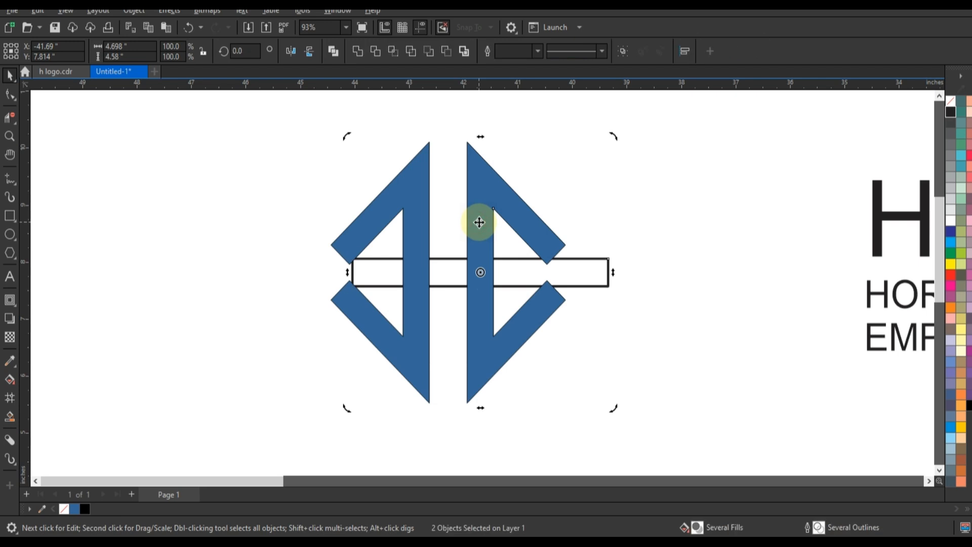
left_click(682, 274)
Smart Fill the bar section between the two blue shapes with blue, and delete the horizontal bar outline
left_click(9, 416)
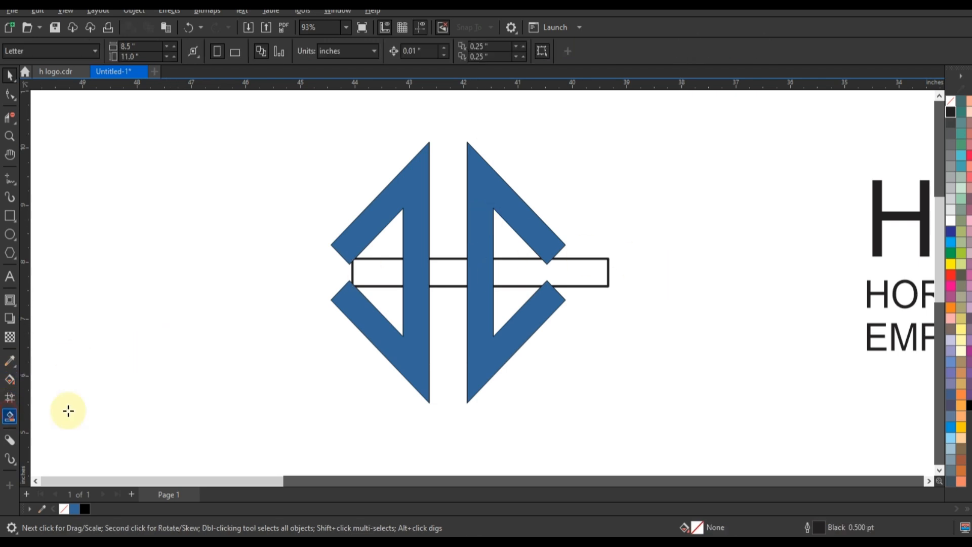
left_click(455, 274)
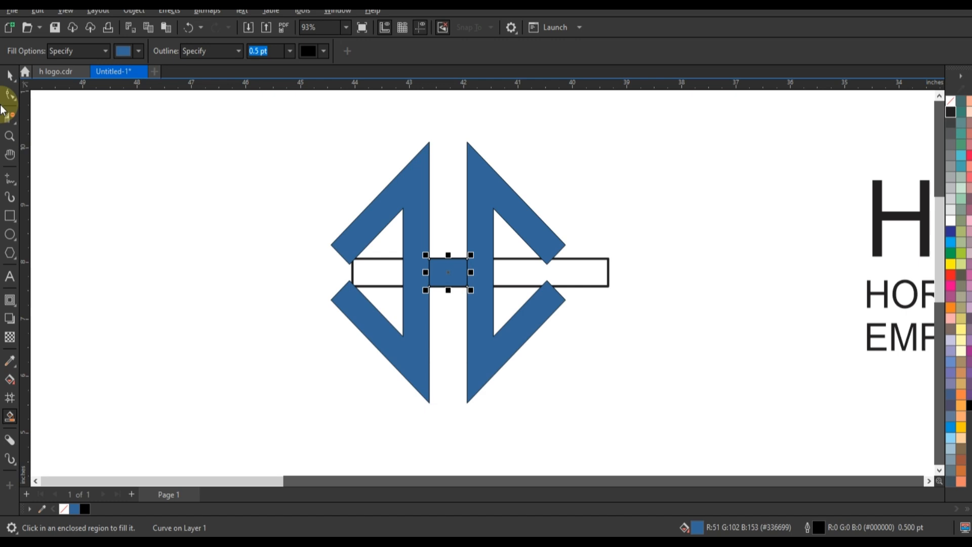
left_click(10, 74)
left_click(587, 261)
key("Delete")
Weld both blue shapes and the crossbar into one H shape and fill it with black
left_click_drag(599, 129, 272, 422)
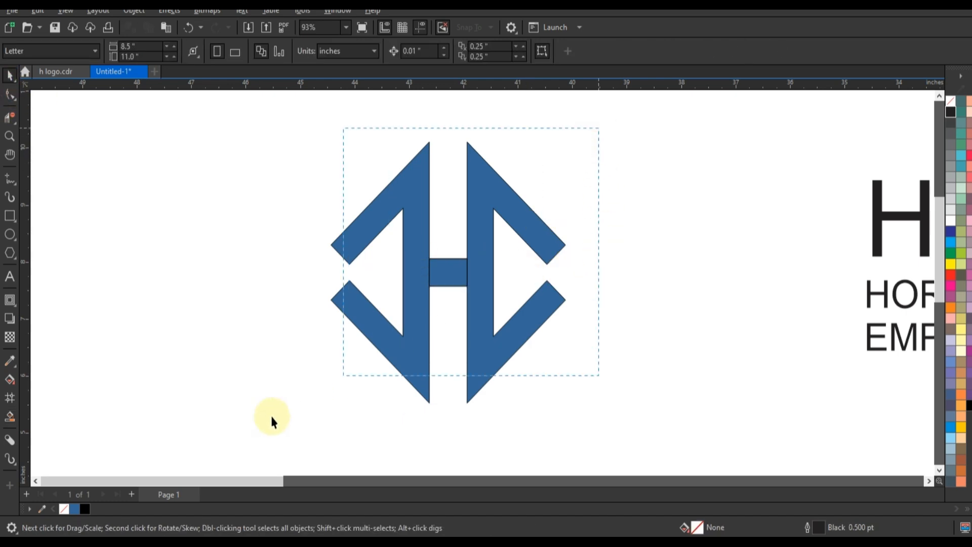
left_click(357, 52)
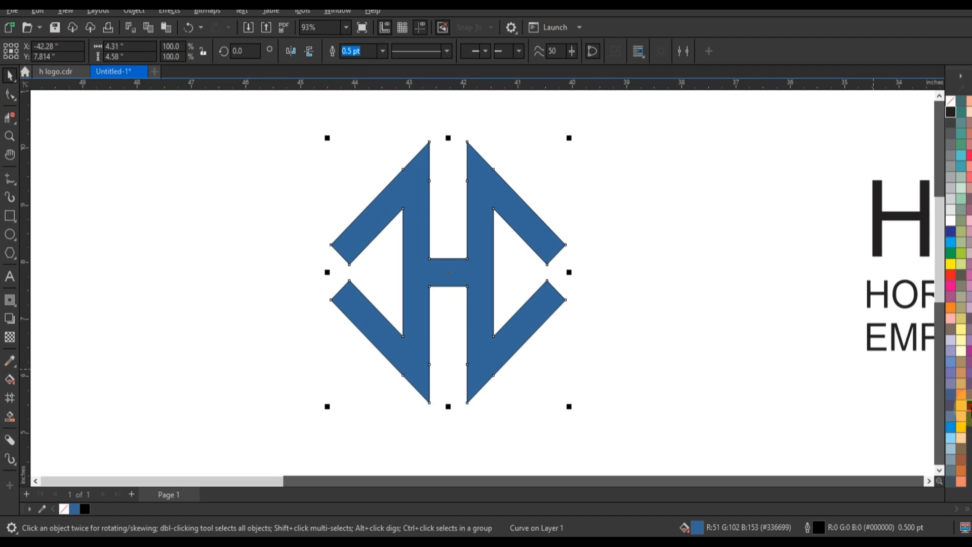
left_click(969, 406)
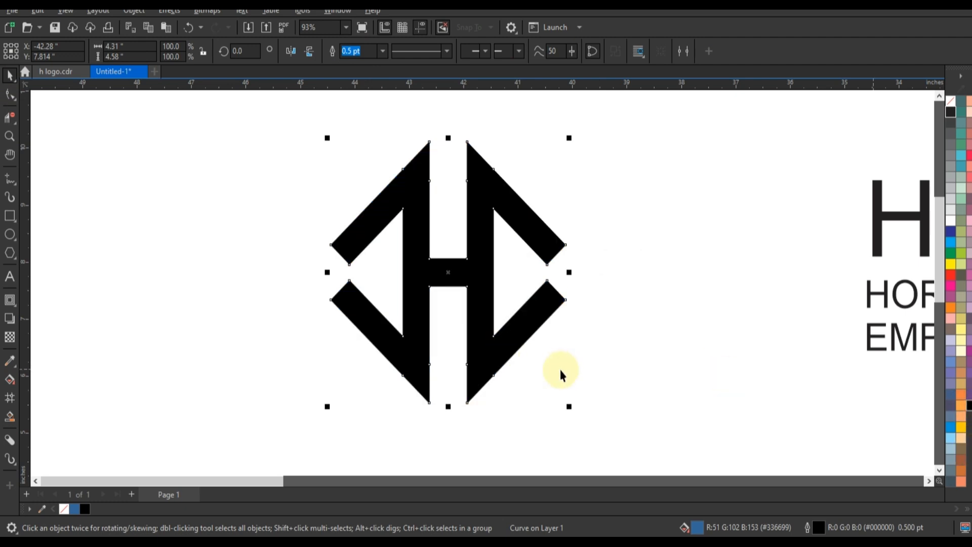
Round all corners of the black H shape with a 0.23 inch fillet
left_click(324, 15)
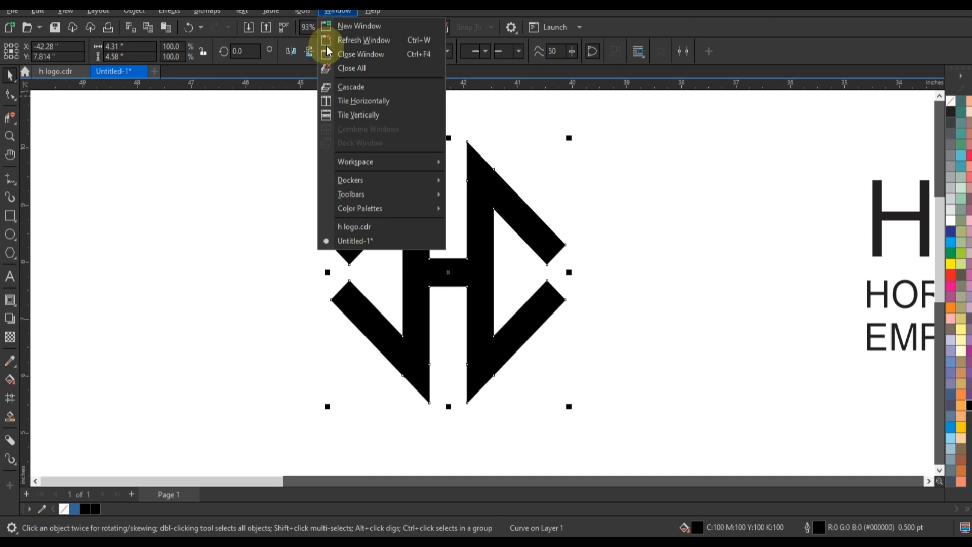
mouse_move(363, 181)
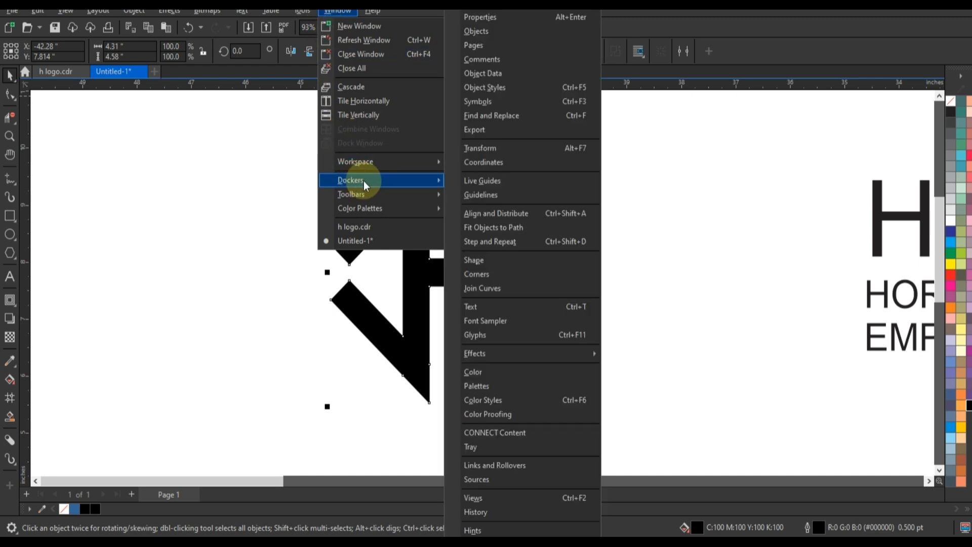
left_click(484, 274)
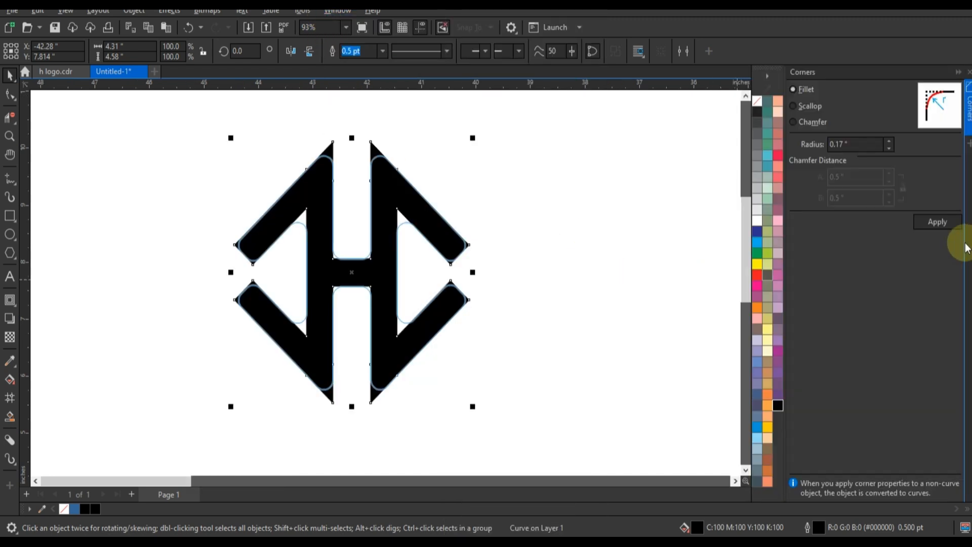
left_click(890, 141)
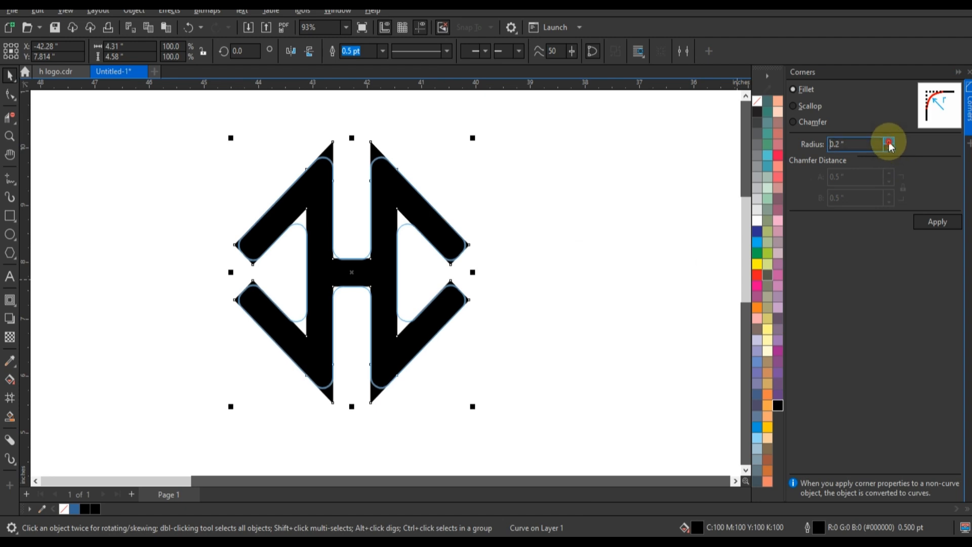
left_click(889, 141)
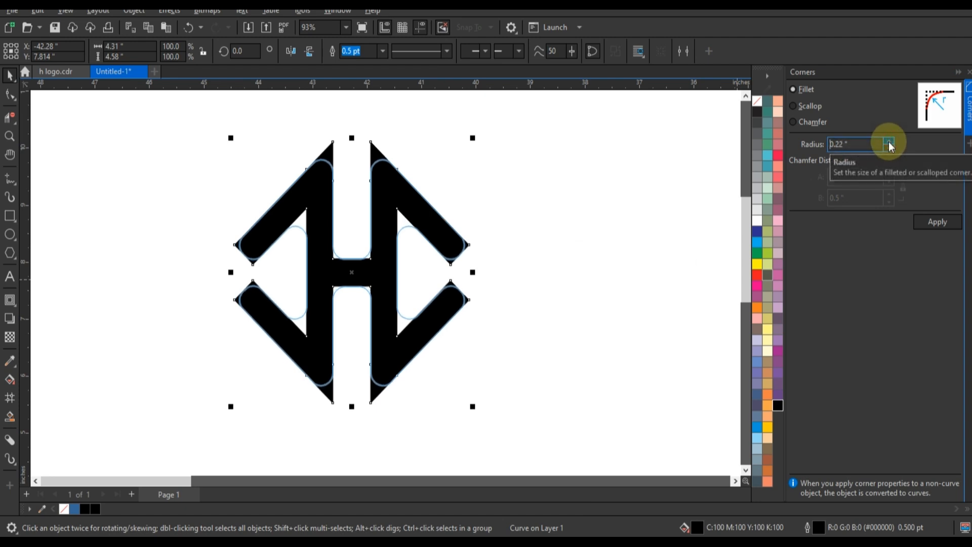
left_click(889, 142)
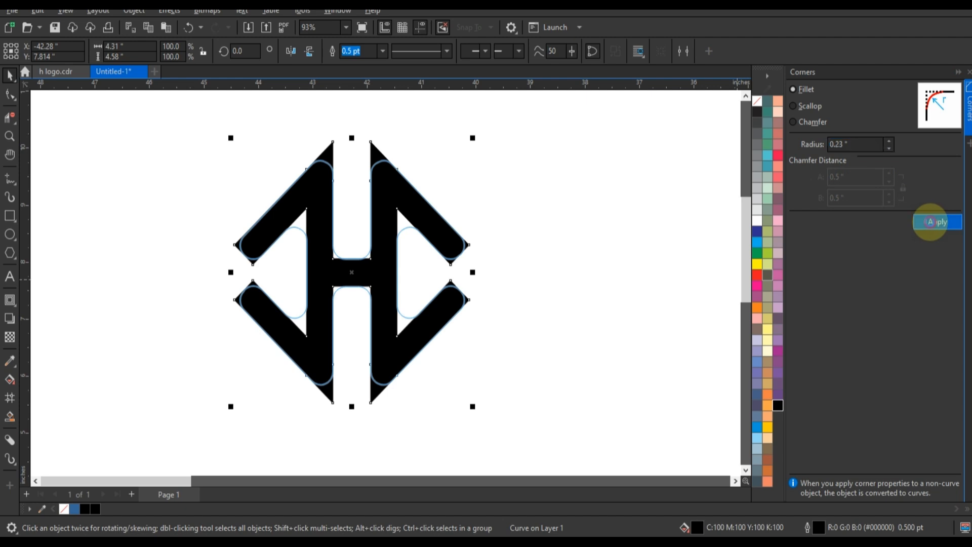
left_click(934, 221)
left_click(968, 71)
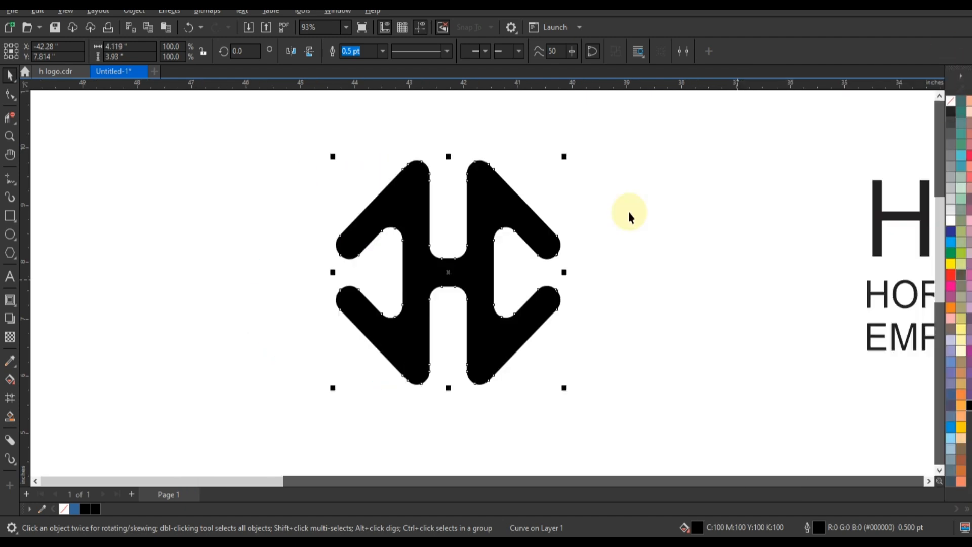
Move the rounded H mark farther from the company text and place a copy directly below it
left_click(636, 223)
left_click(476, 273)
scroll(540, 222, "down", 1)
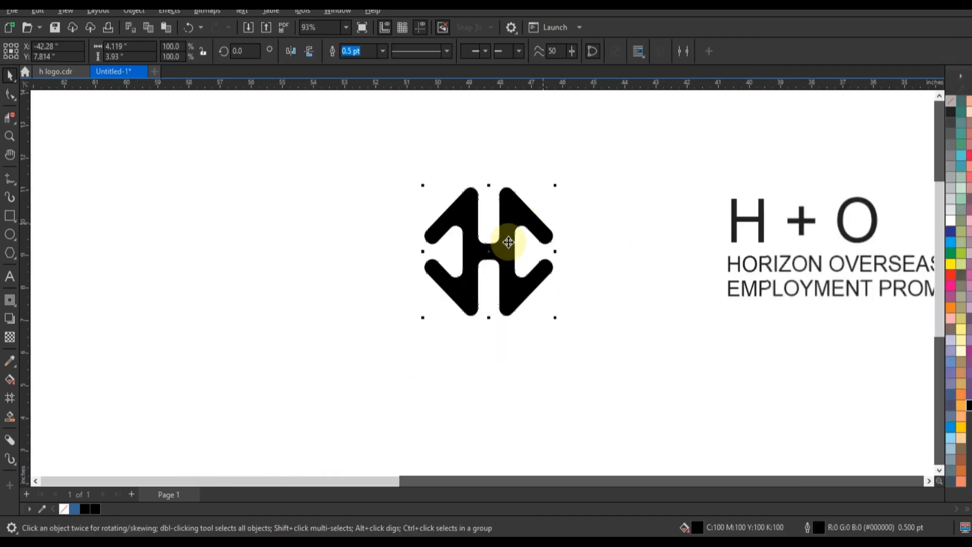
left_click_drag(498, 251, 379, 237)
left_click_drag(371, 171, 390, 369)
right_click(386, 319)
Combine the two stacked H marks and add a copy rotated 90° about their centre to form a four-way cross
left_click(391, 286, "shift")
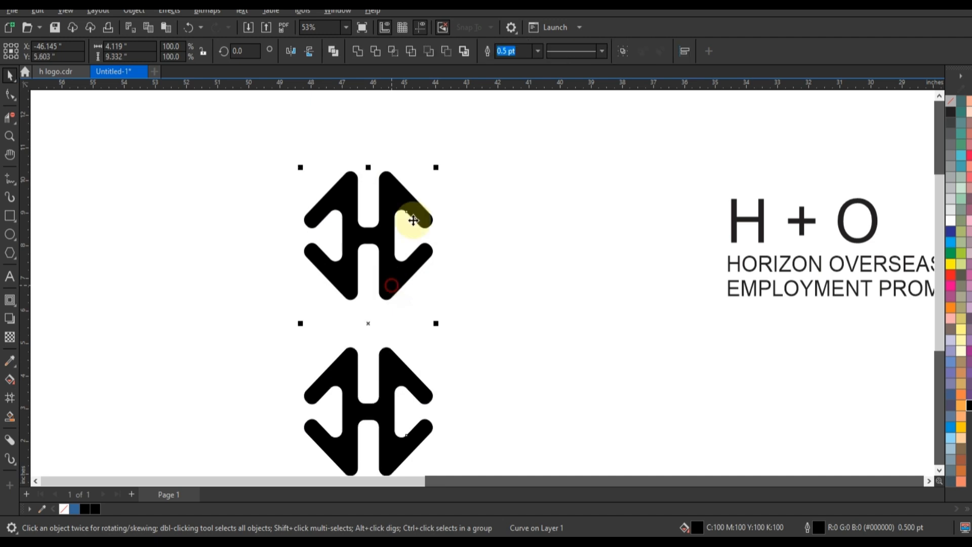
left_click(419, 256)
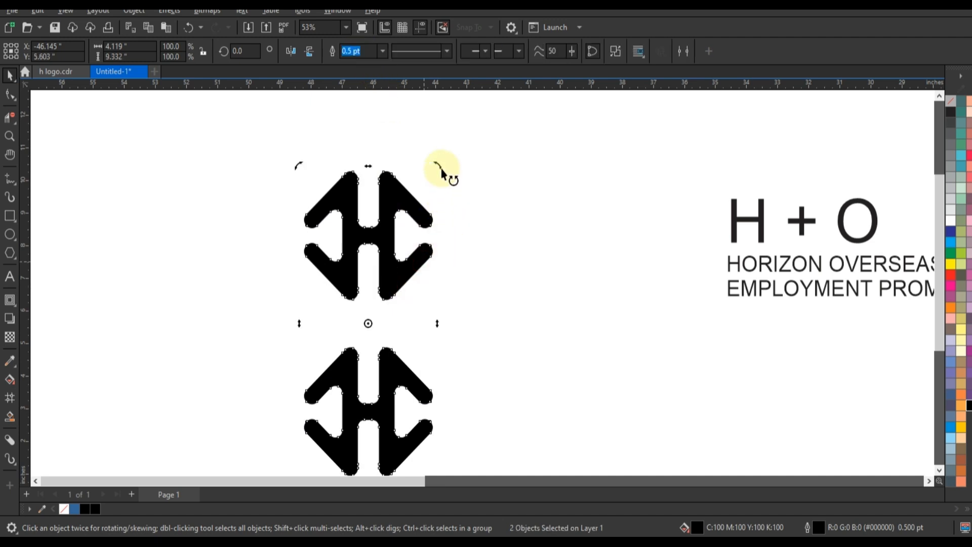
left_click_drag(445, 169, 466, 370)
scroll(506, 190, "down", 1)
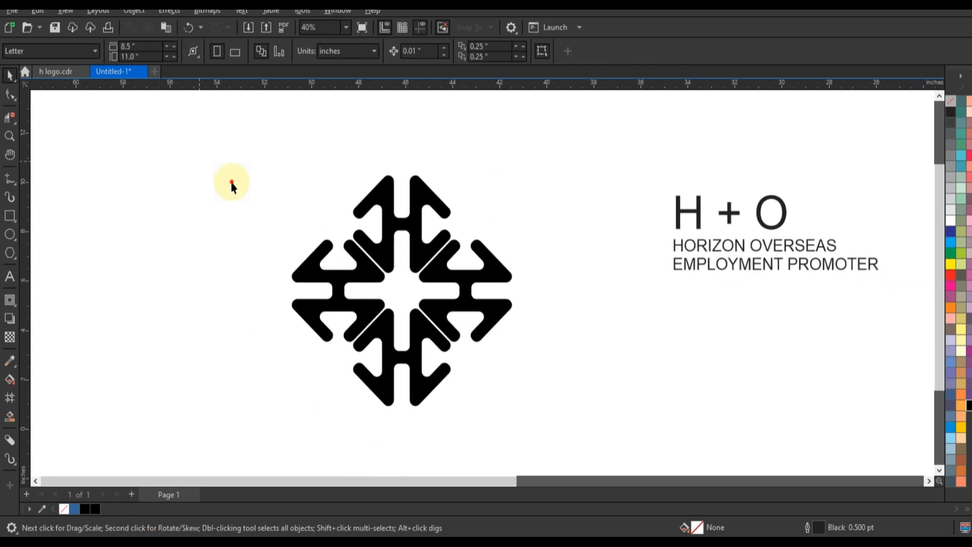
Select both H pairs and combine them into a single cross-shaped object
left_click_drag(199, 161, 481, 390)
left_click_drag(541, 416, 542, 416)
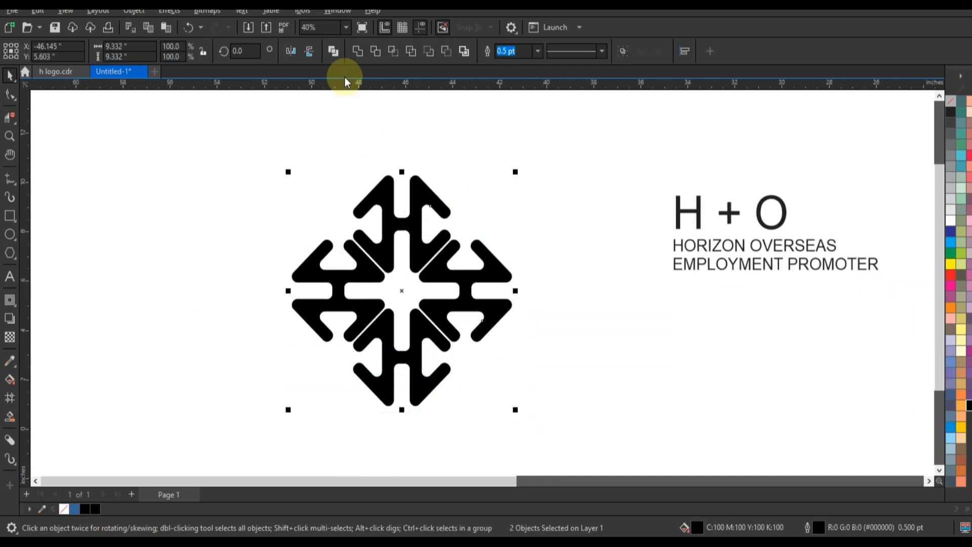
left_click(230, 265)
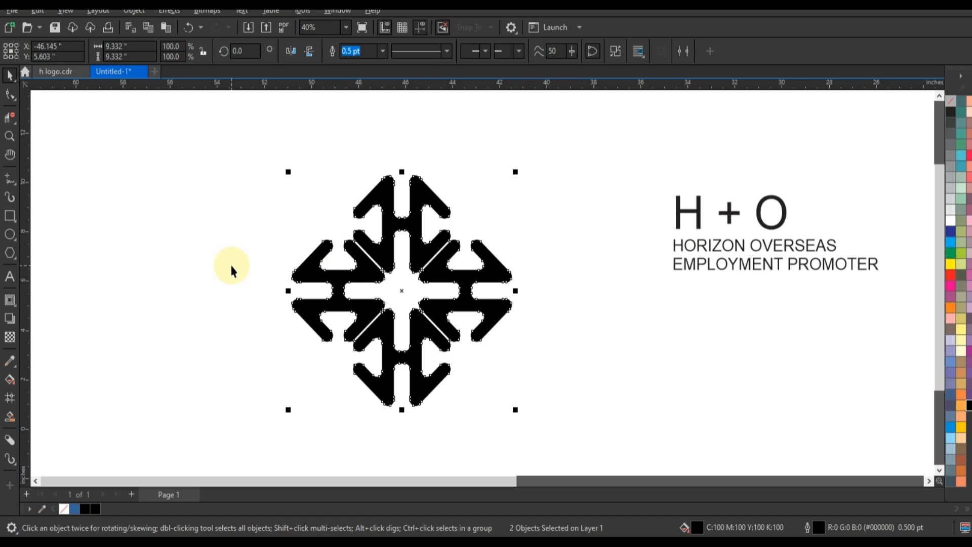
Draw a circle about 3.63 inches in diameter and centre it on the cross-shaped mark
left_click(9, 234)
left_click_drag(115, 207, 164, 296)
left_click(9, 75)
left_click(388, 255, "shift")
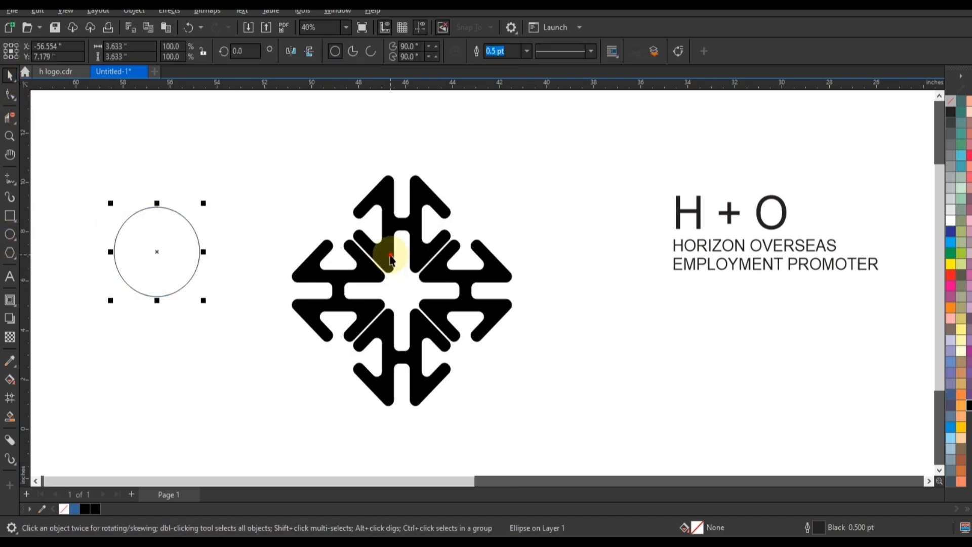
key("c")
key("e")
left_click(282, 282)
left_click(433, 261)
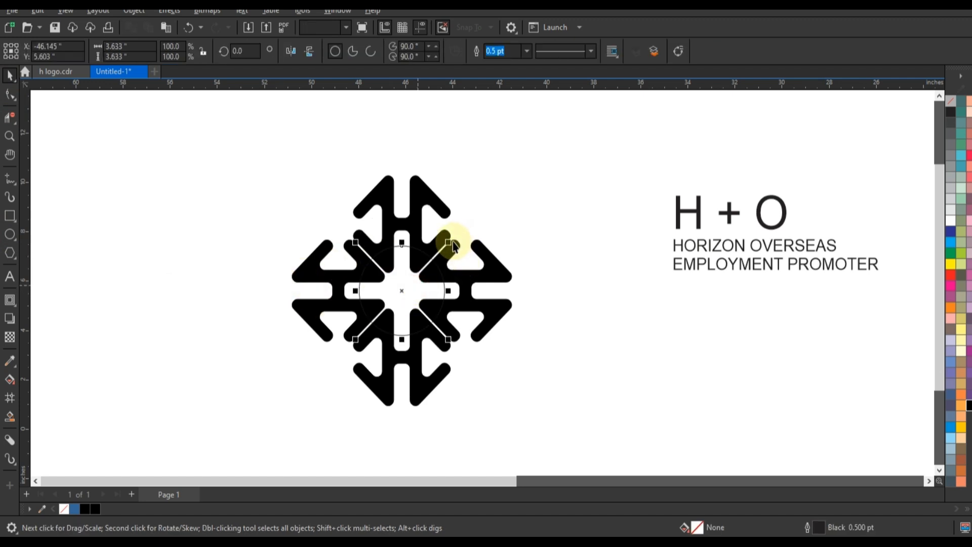
Scale the centred circle to about 3.47 inches, trim it out of the cross-shaped mark and remove the circle
left_click_drag(451, 242, 448, 244)
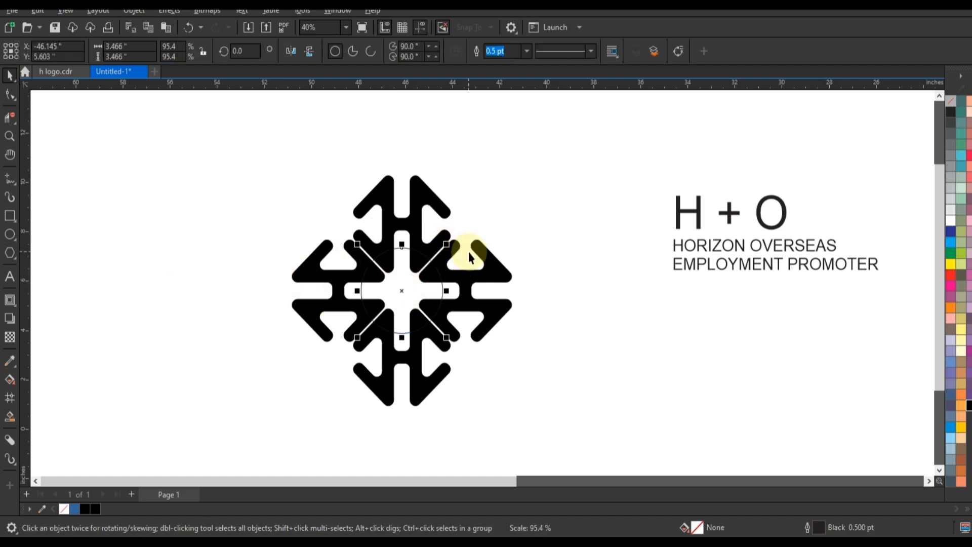
left_click(494, 280, "shift")
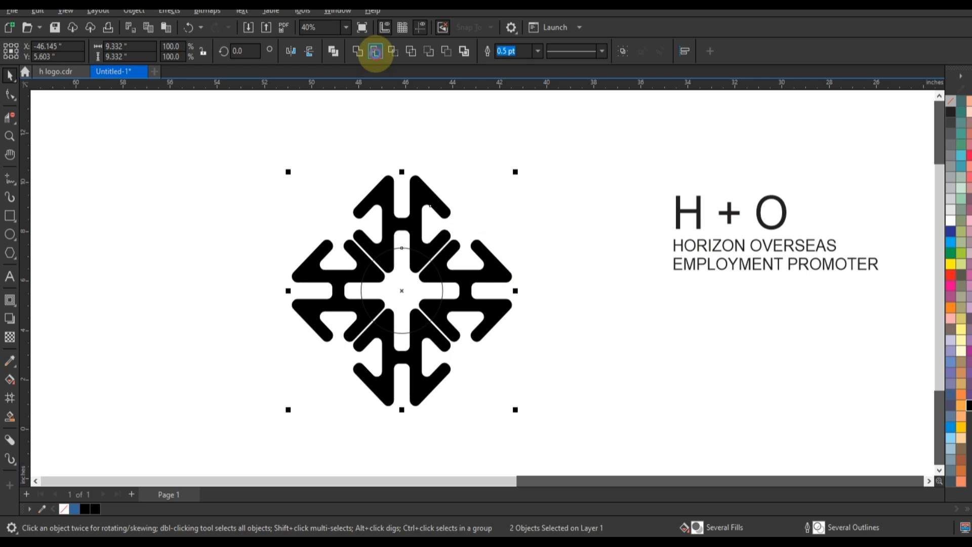
left_click(375, 51)
left_click(405, 282)
left_click(405, 278)
left_click(501, 260)
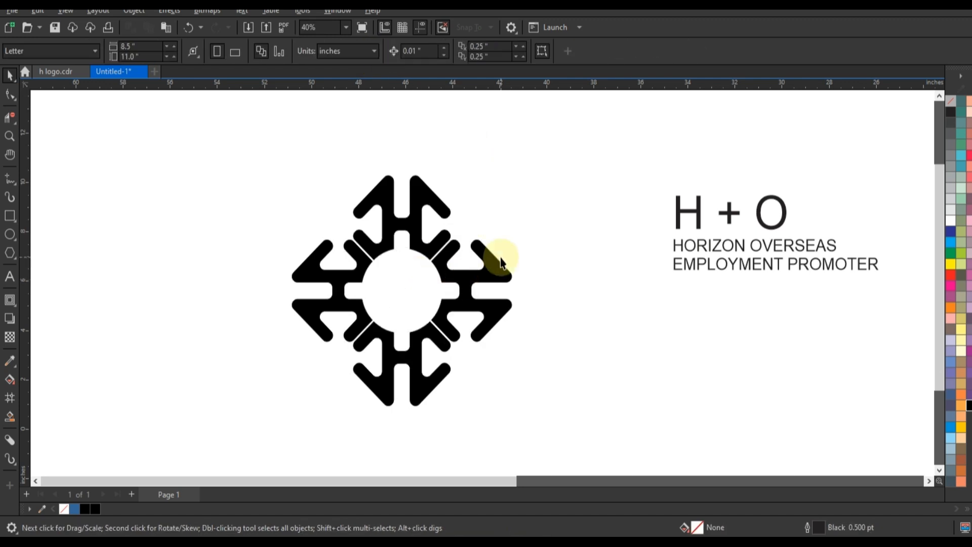
left_click(489, 280)
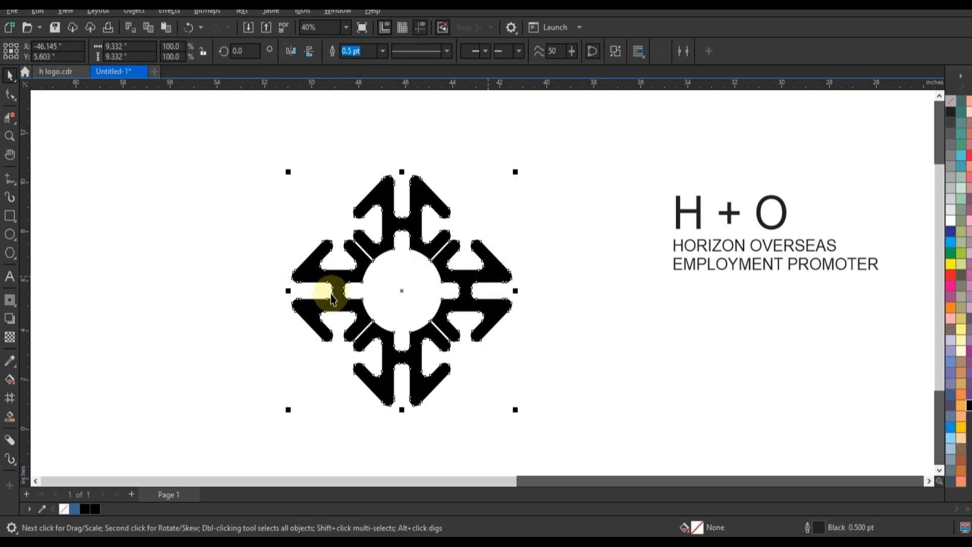
Move the globe icon into the round opening and centre it on the cross-shaped mark
scroll(249, 290, "down", 1)
left_click(238, 292)
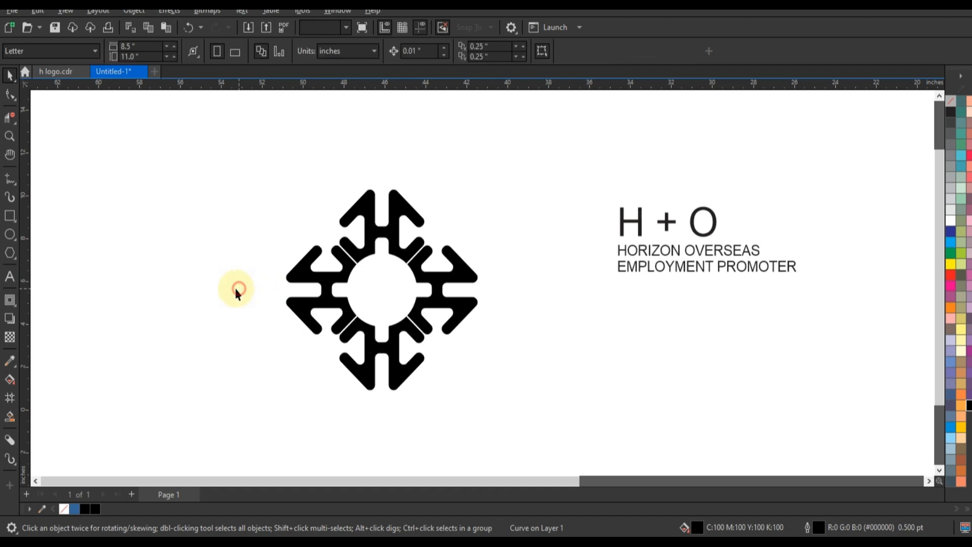
scroll(236, 288, "down", 3)
left_click(835, 350)
left_click_drag(835, 351, 362, 318)
left_click(372, 299, "shift")
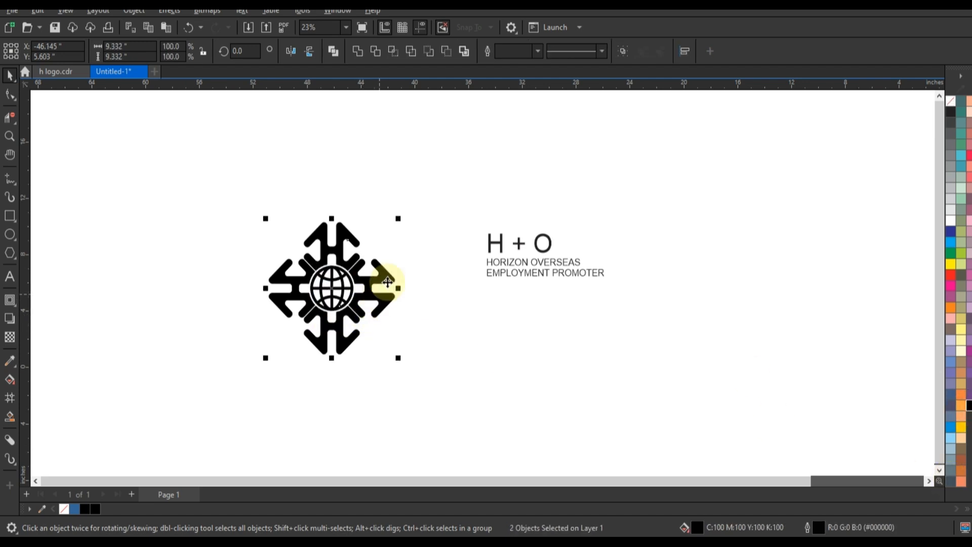
Rotate the cross-shaped mark 45° around the globe so the H arms point diagonally
scroll(389, 273, "up", 3)
scroll(391, 265, "down", 2)
left_click(412, 275)
left_click_drag(297, 156, 577, 373)
left_click(576, 375)
left_click(513, 294)
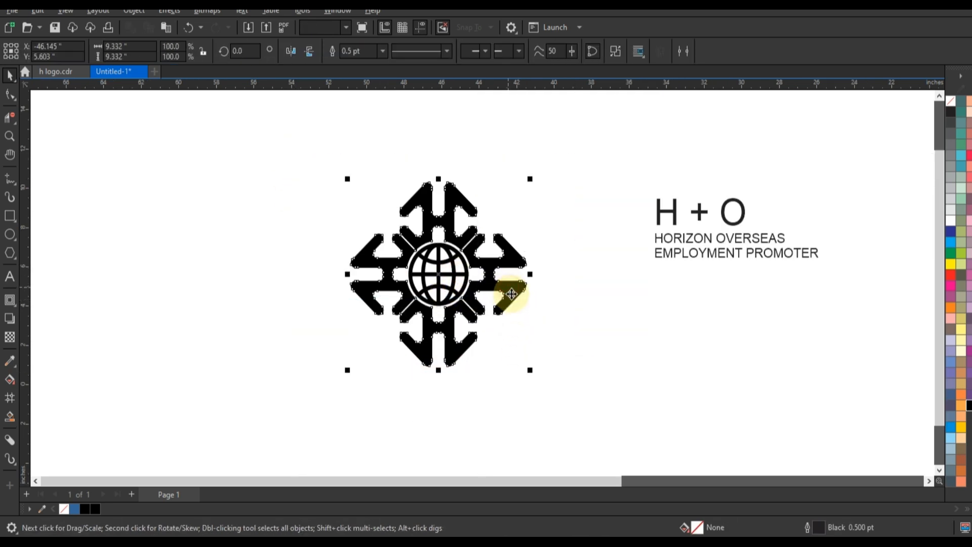
left_click(514, 295)
left_click_drag(532, 375, 521, 286)
left_click(545, 310)
In h logo.cdr, move the rotated mark together with its globe closer to the company text
left_click(443, 283)
left_click(302, 222)
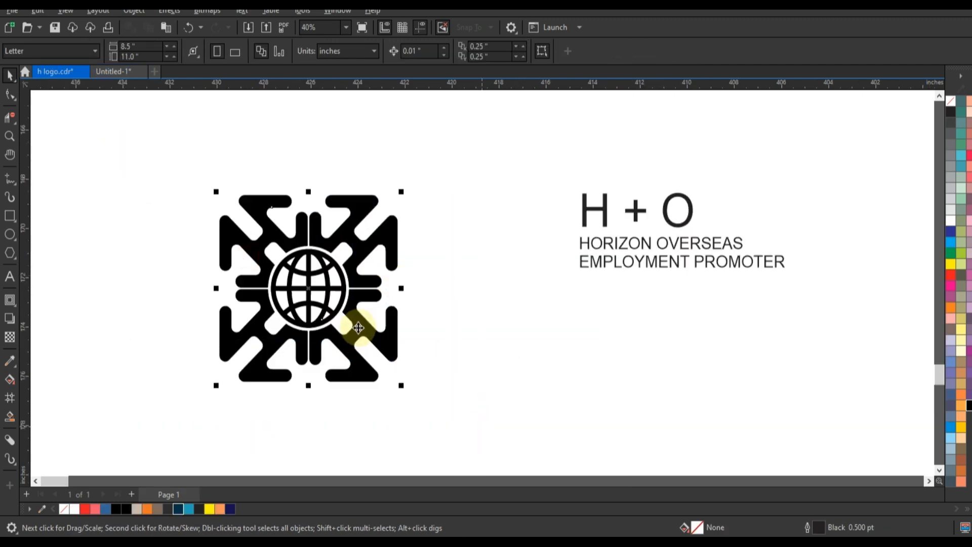
left_click_drag(354, 326, 413, 299)
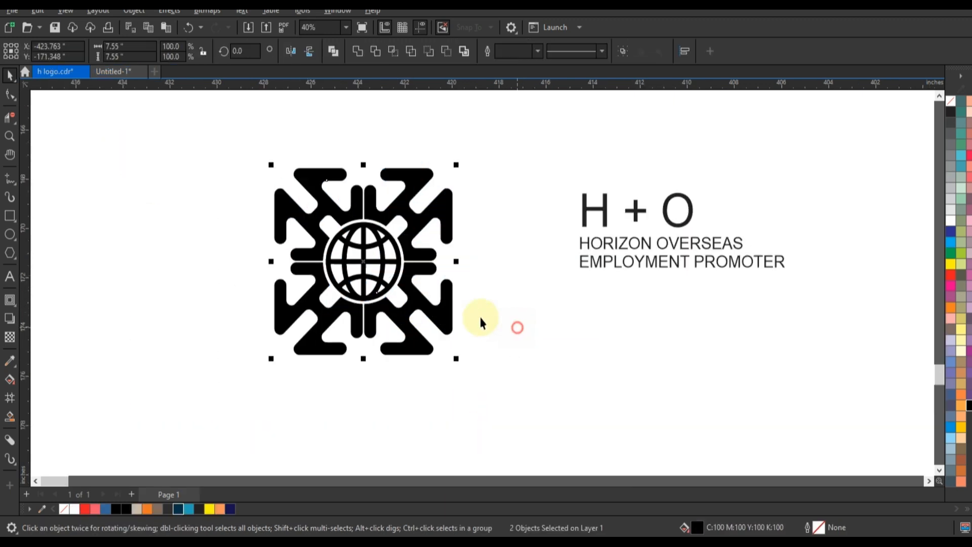
key("ctrl+l")
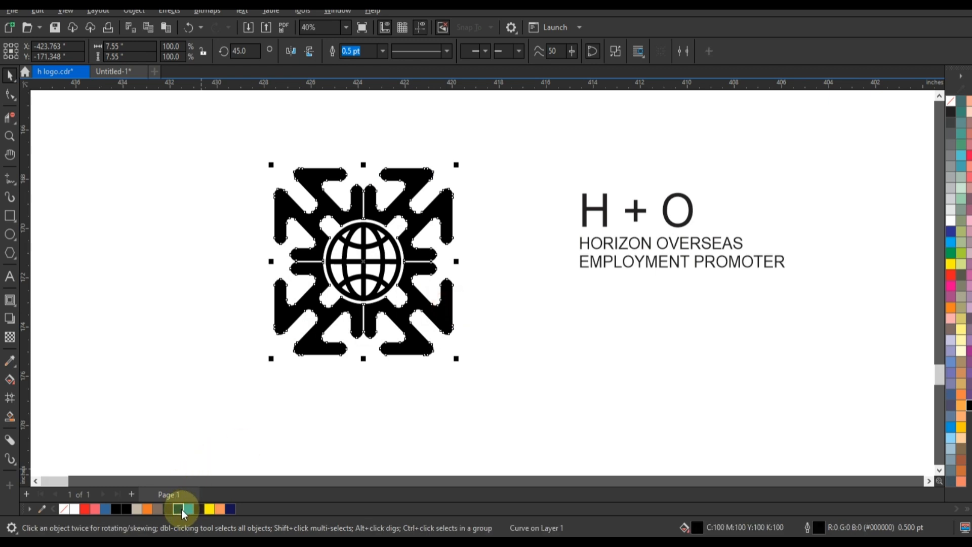
Fill the H arms with dark navy and the globe with light blue, and select the whole emblem
left_click(179, 509)
left_click(372, 280)
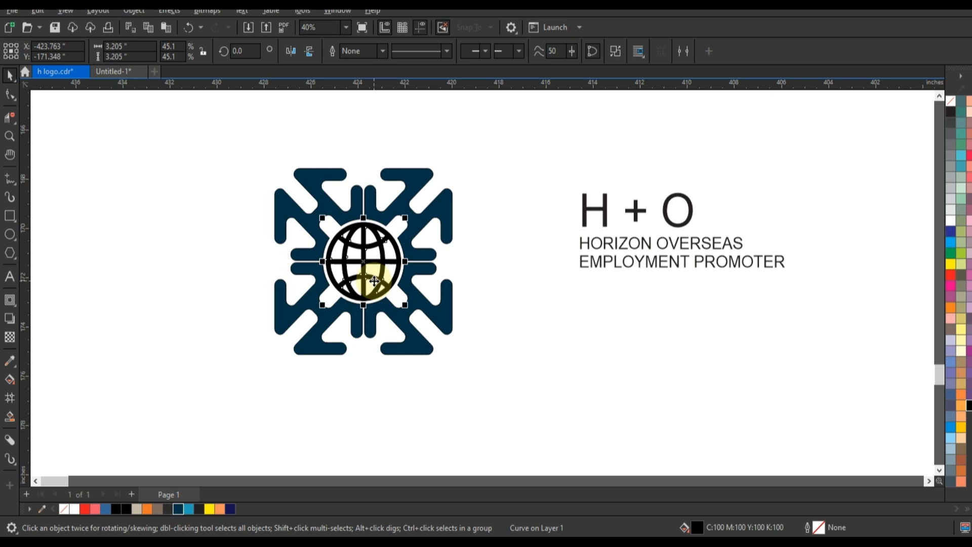
left_click(188, 509)
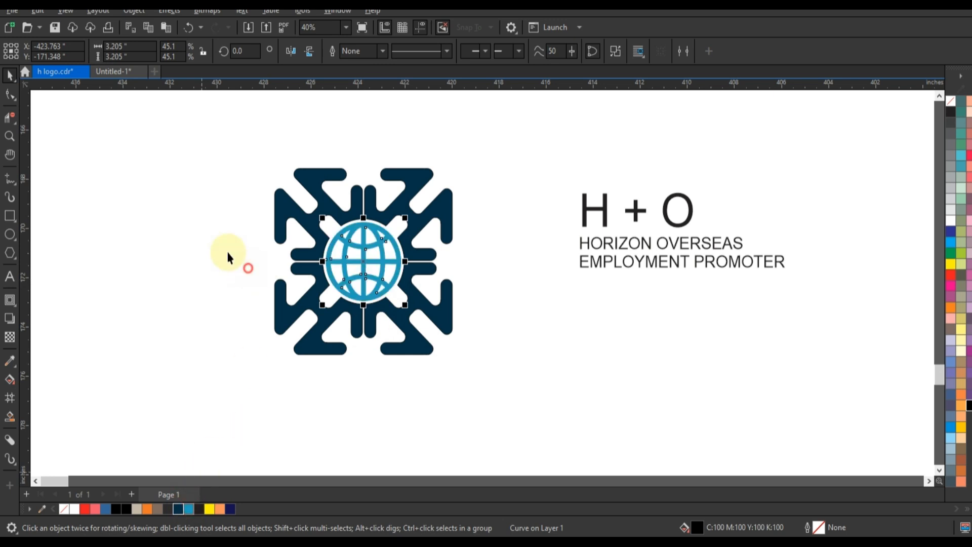
left_click(211, 142)
left_click_drag(347, 335, 474, 387)
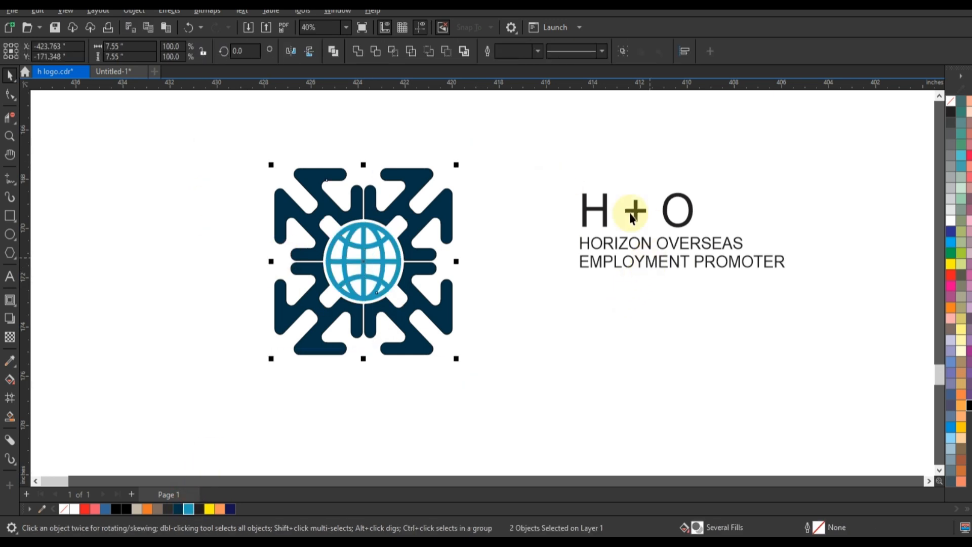
Delete the H + O text and move the two-line company name closer to the emblem
left_click(660, 218)
key("Delete")
left_click(678, 265)
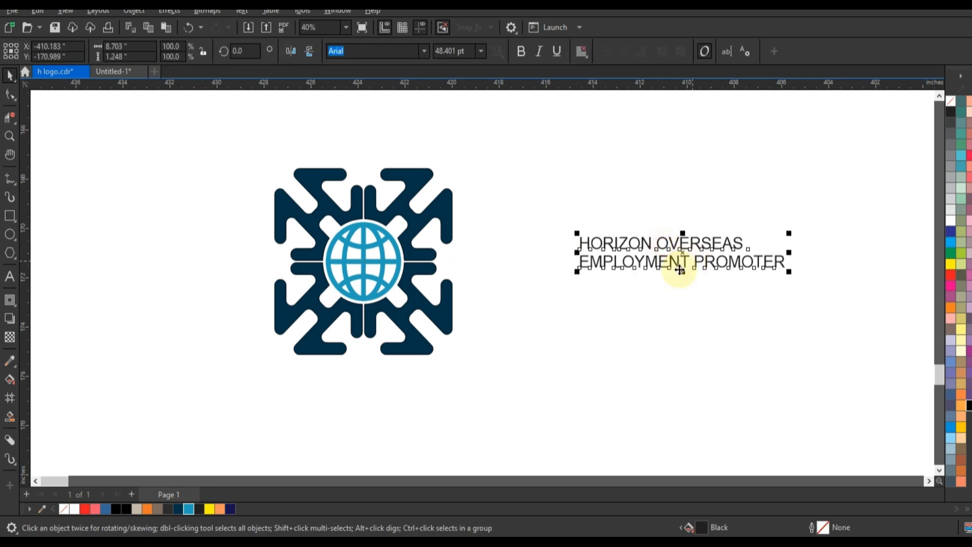
left_click_drag(641, 273, 601, 273)
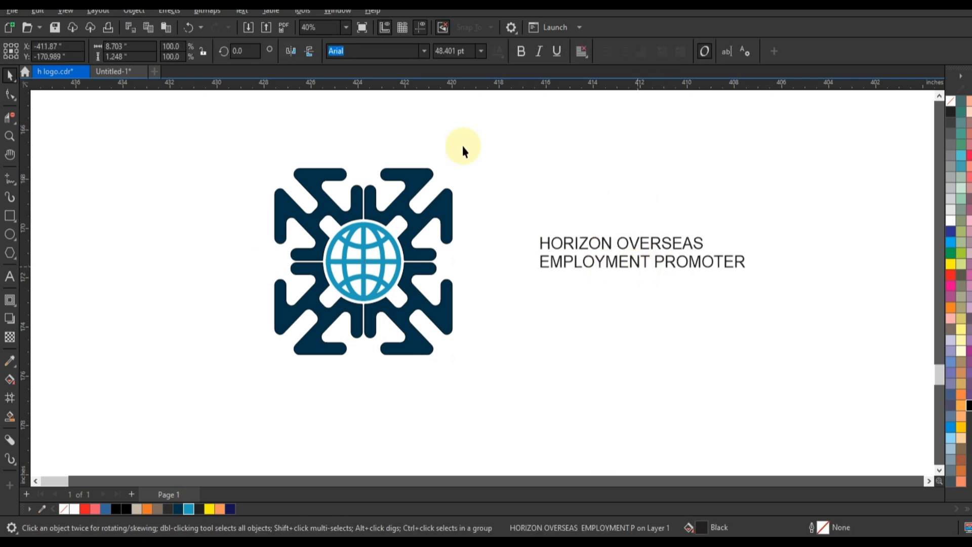
Set the company name in Brand Type Free Demo, break it into separate lines and move EMPLOYMENT PROMOTER well below HORIZON OVERSEAS
left_click(424, 51)
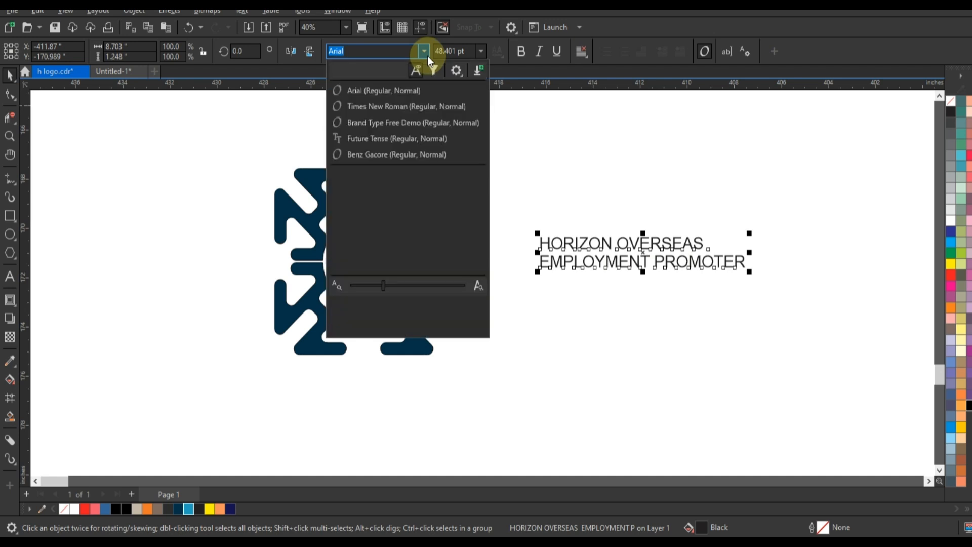
left_click(421, 126)
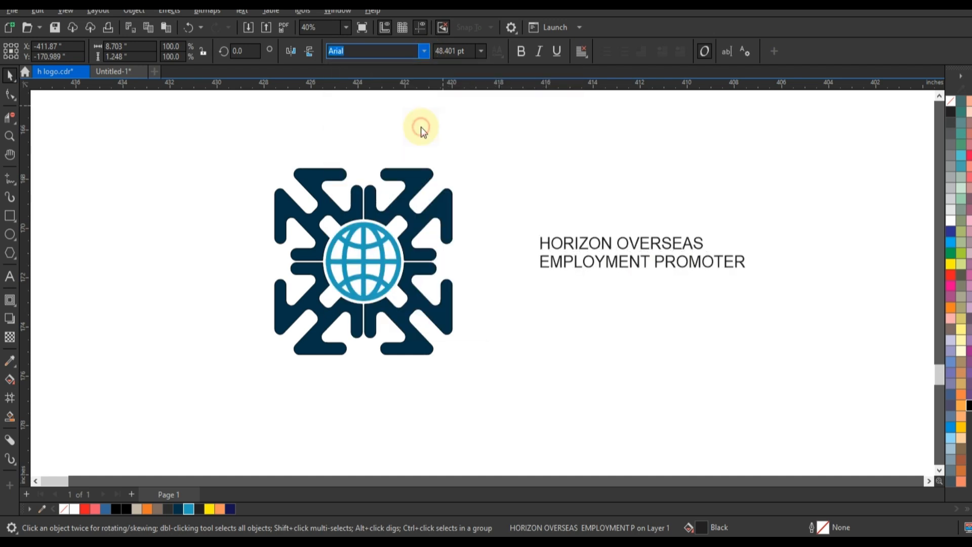
key("ctrl+k")
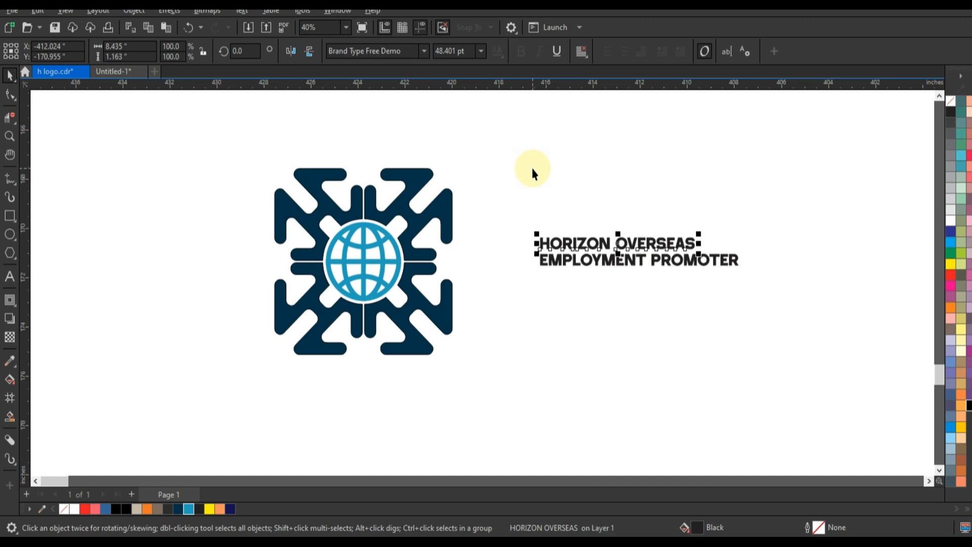
left_click_drag(600, 263, 601, 340)
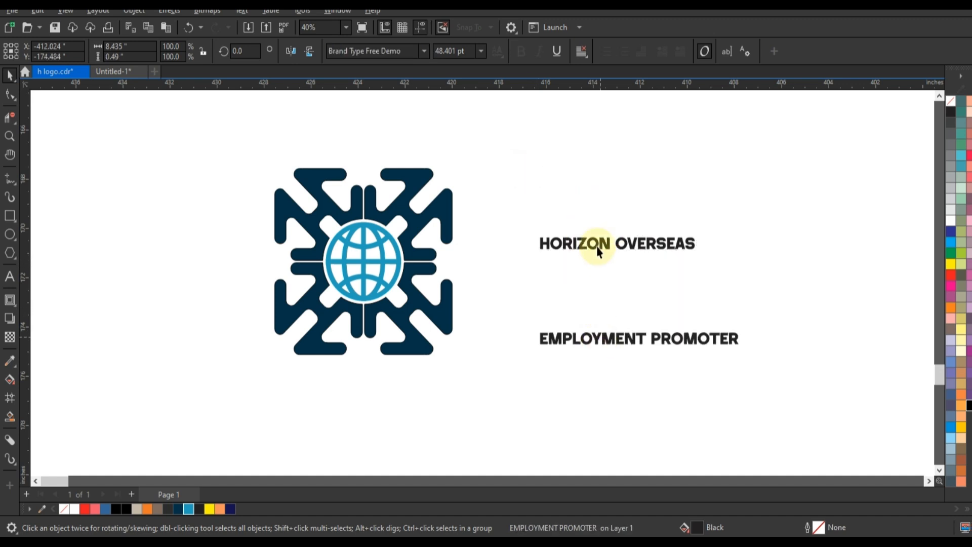
Break HORIZON OVERSEAS into separate words and stack OVERSEAS directly beneath HORIZON
left_click(605, 243)
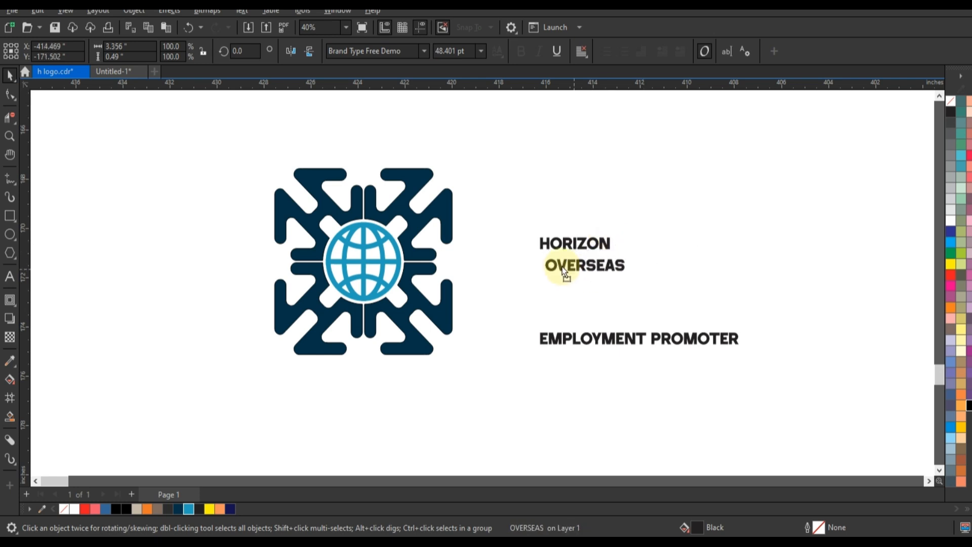
left_click_drag(568, 263, 621, 274)
left_click_drag(638, 217, 518, 270)
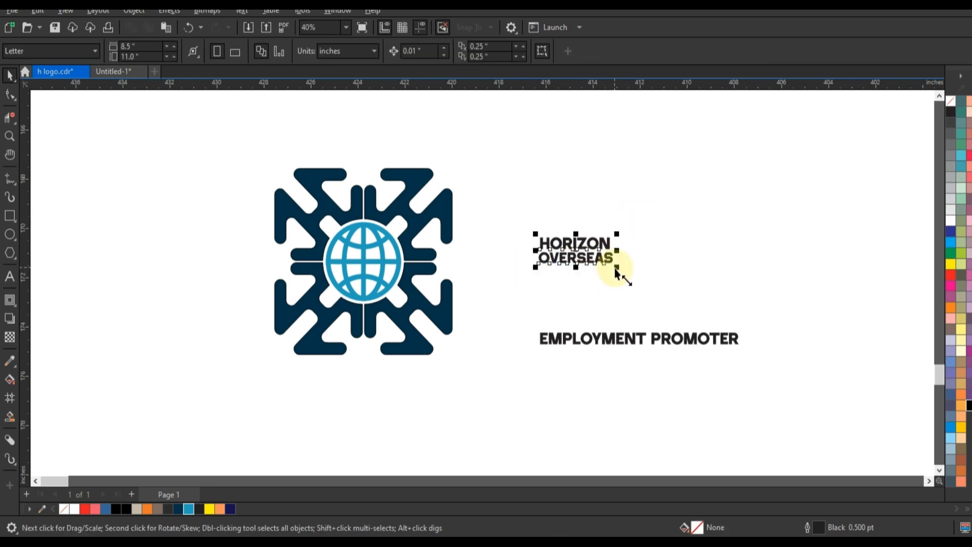
Fill HORIZON and OVERSEAS with dark navy, enlarge them to about the tagline's width and place them just above EMPLOYMENT PROMOTER
left_click(181, 511)
left_click_drag(617, 234, 748, 180)
left_click_drag(723, 248, 722, 311)
left_click(771, 304)
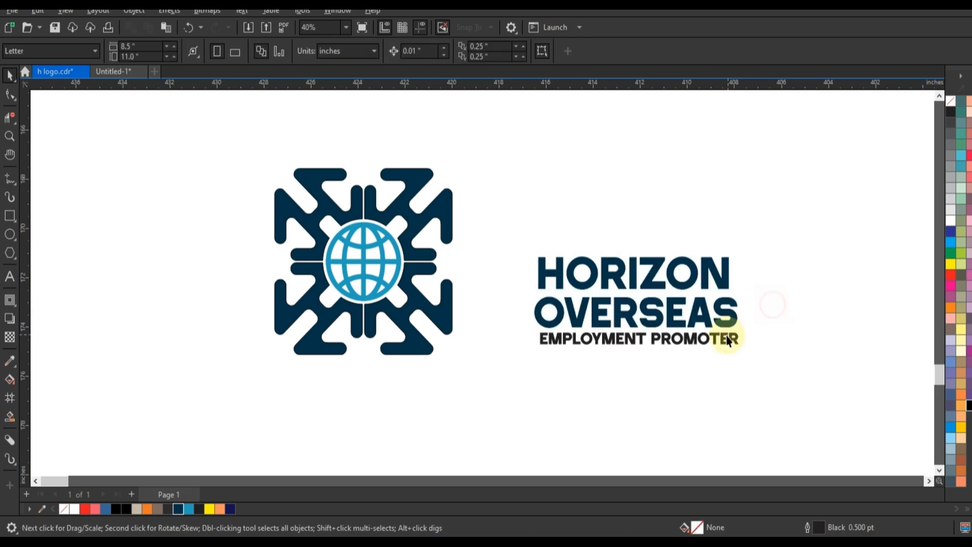
Fill the EMPLOYMENT PROMOTER line with the globe's light blue
left_click(727, 340)
left_click(189, 509)
left_click(784, 236)
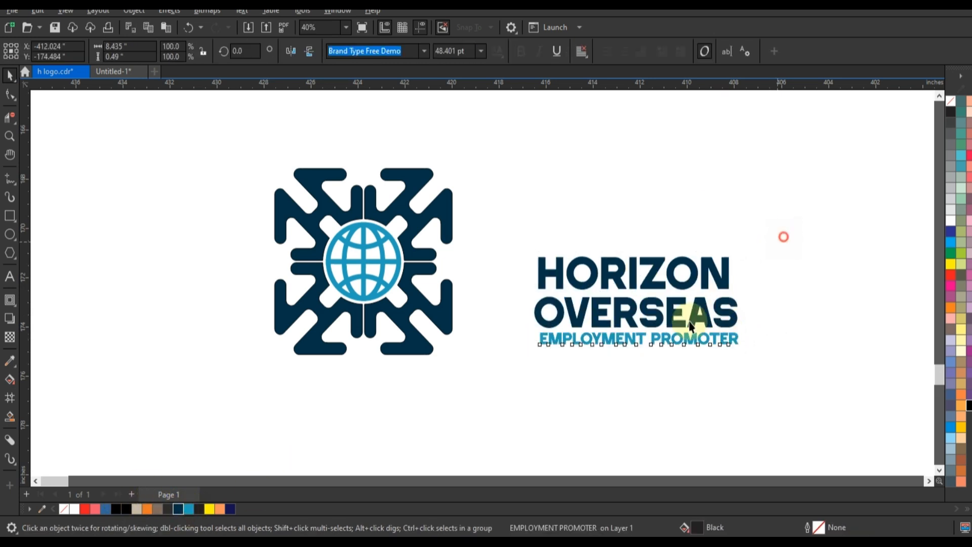
Centre the three text lines on each other and scale OVERSEAS to 99.1% to even out the edges
left_click_drag(691, 326, 587, 359)
left_click(430, 236)
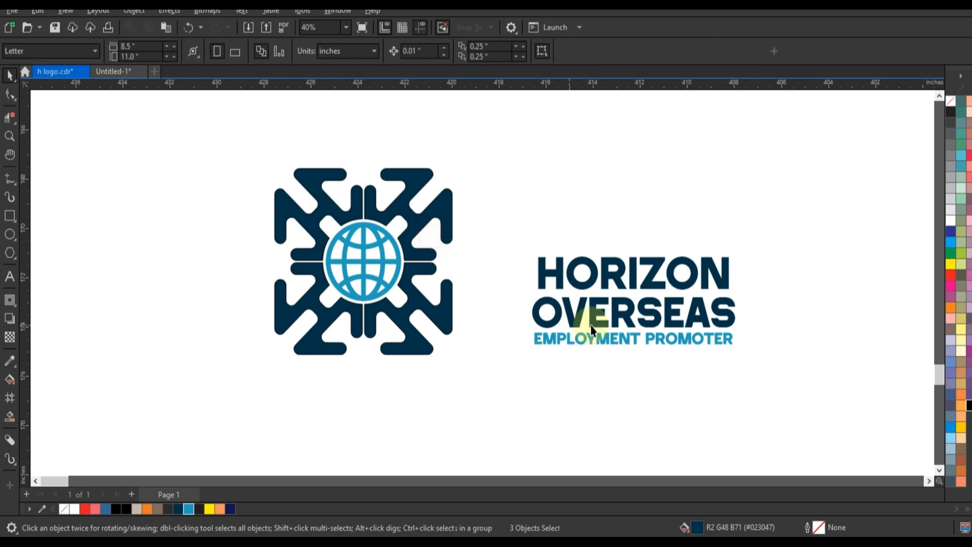
left_click(557, 309)
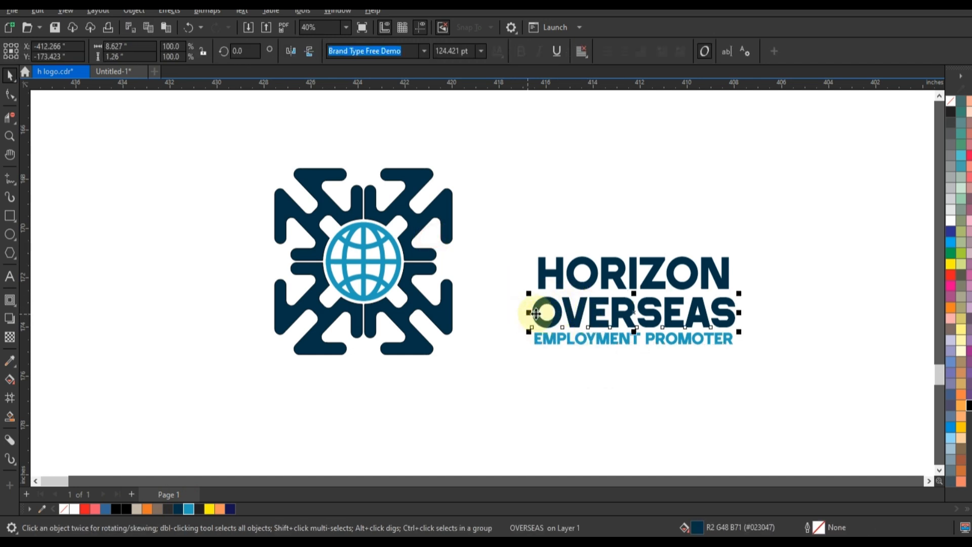
left_click_drag(531, 333, 532, 333)
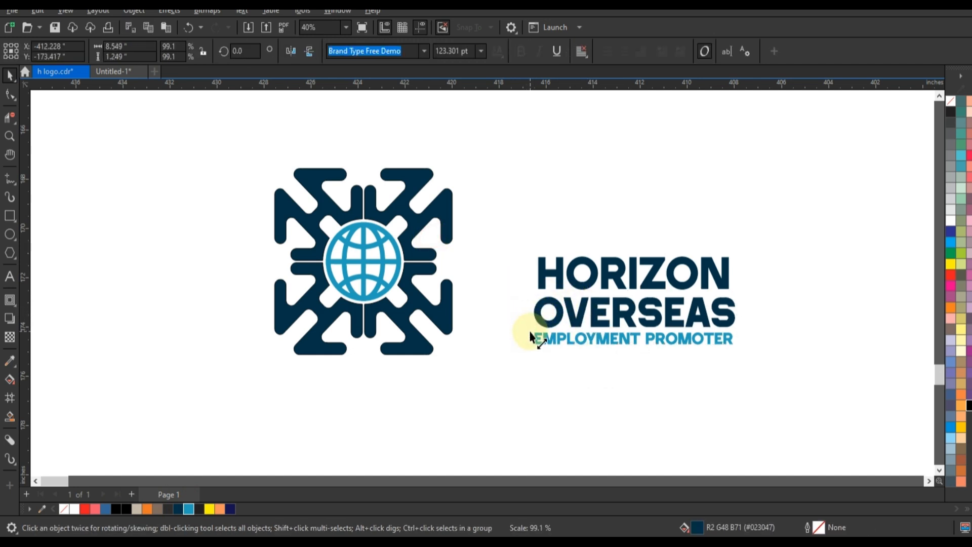
Move the three-line company name next to the emblem and enlarge it to about 12.3 inches wide
left_click_drag(499, 221, 727, 369)
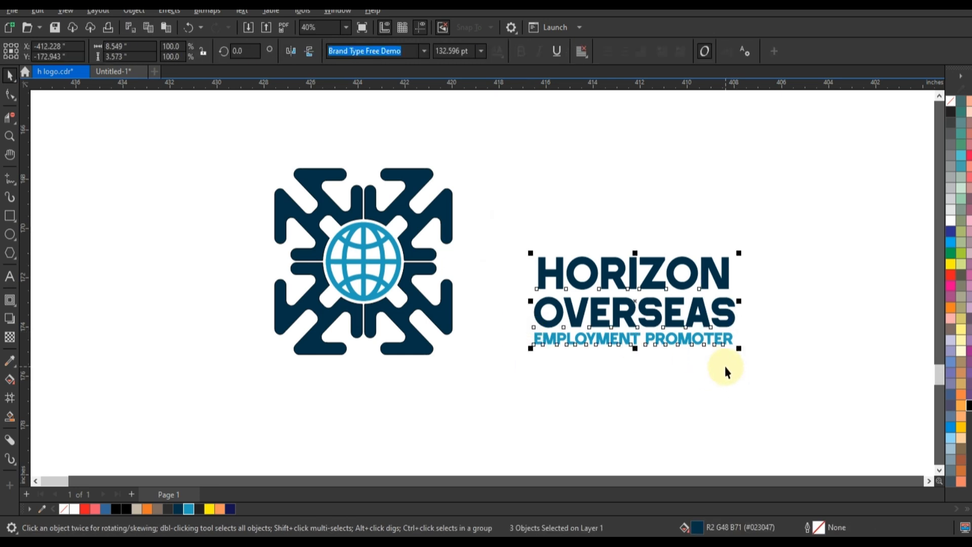
scroll(492, 290, "down", 1)
left_click_drag(563, 300, 527, 287)
left_click_drag(631, 241, 664, 228)
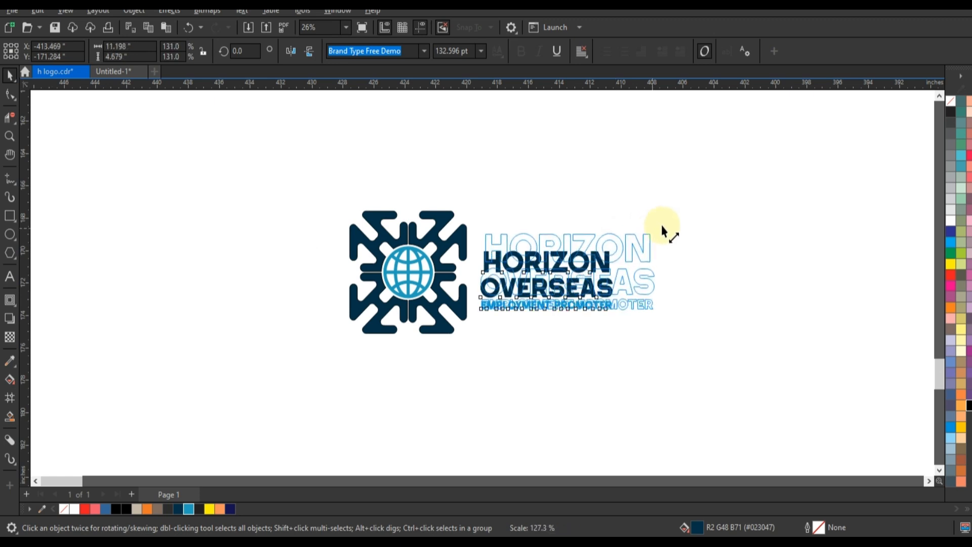
left_click_drag(667, 315, 678, 322)
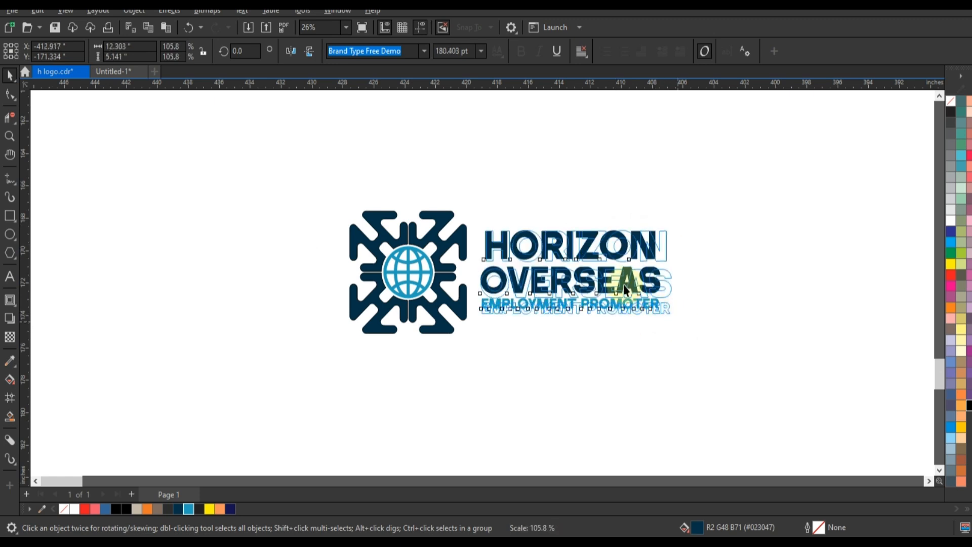
left_click_drag(632, 285, 640, 289)
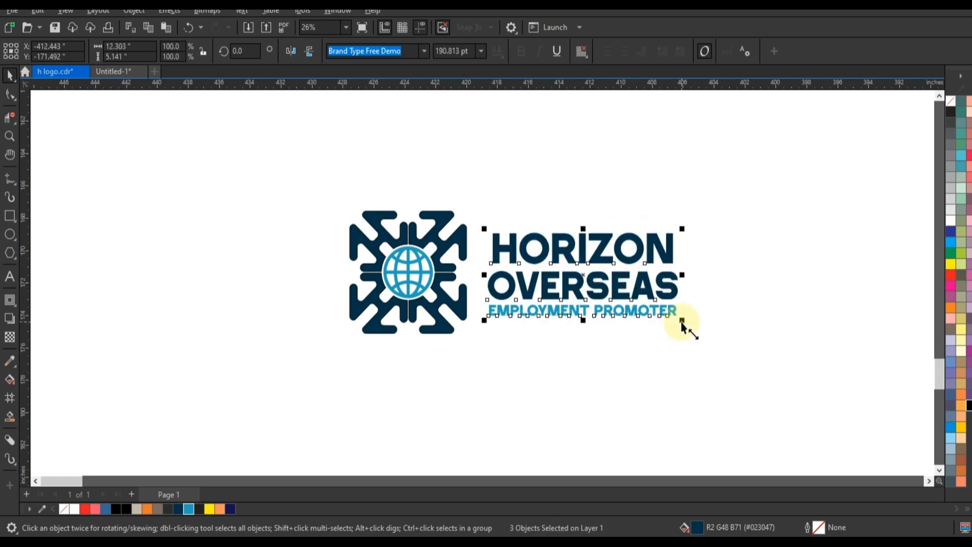
Reduce the company name block slightly and tighten the gap between it and the emblem
left_click_drag(681, 322, 670, 316)
left_click_drag(577, 290, 557, 290)
left_click(627, 349)
left_click(333, 345)
scroll(303, 215, "down", 1)
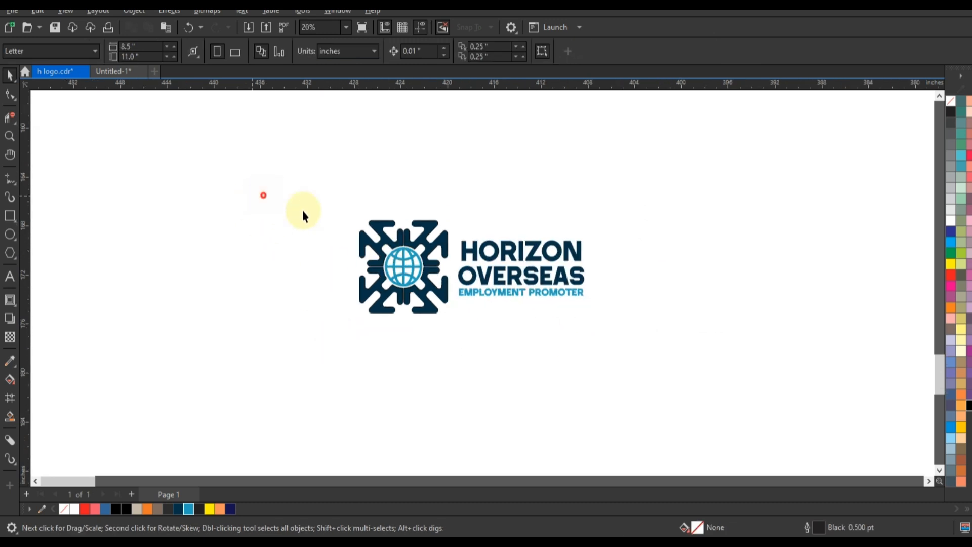
Duplicate the complete horizontal logo and place the copy to the left of the original
left_click_drag(264, 195, 591, 330)
left_click_drag(558, 287, 282, 287)
scroll(370, 271, "up", 3)
left_click(321, 304)
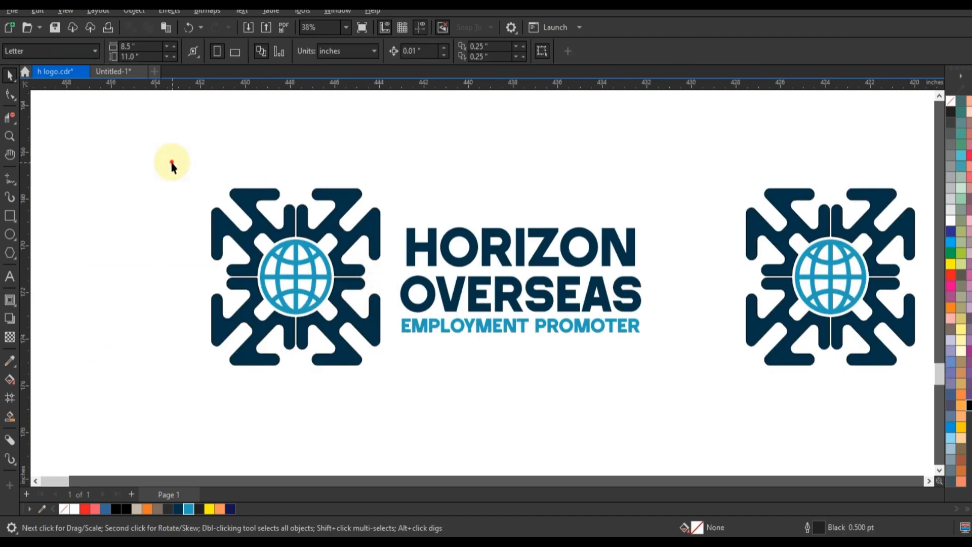
Rotate the copied emblem with its globe 45° so the H arms point up, down and sideways
left_click_drag(172, 166, 400, 401)
left_click(370, 325)
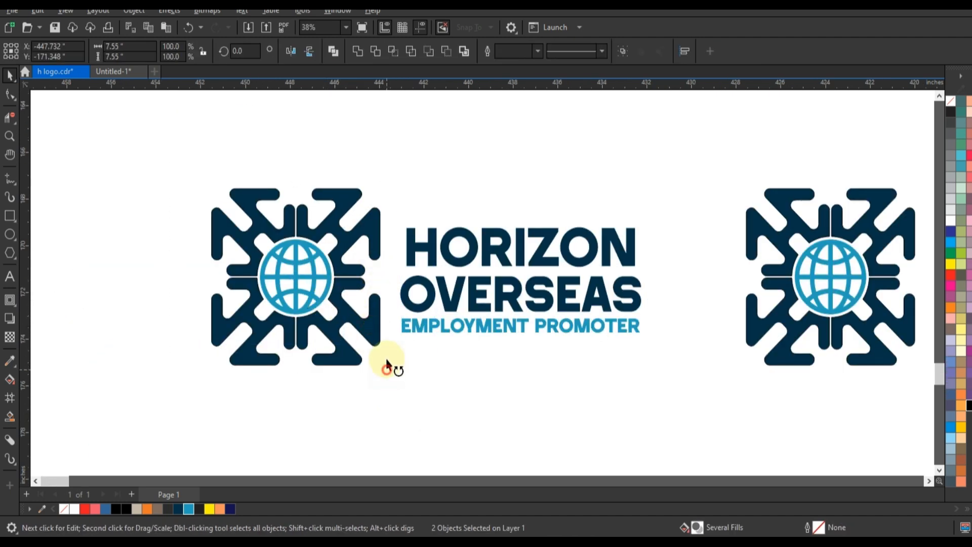
left_click_drag(387, 363, 381, 276)
Copy the EMPLOYMENT PROMOTER line below the rotated emblem and change its text to OVERSEAS EMPLOYMENT PROMOTER
left_click(481, 332)
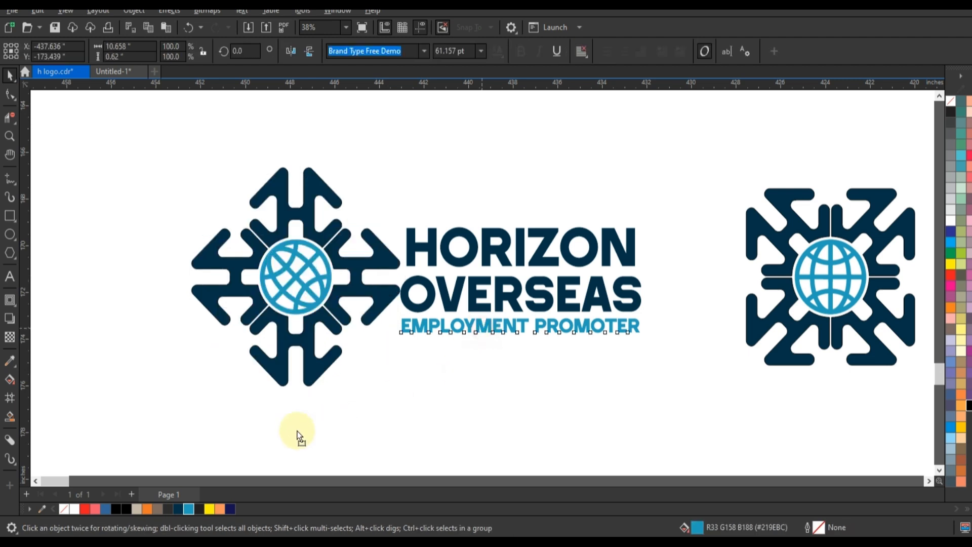
left_click_drag(298, 436, 262, 454)
left_click(5, 280)
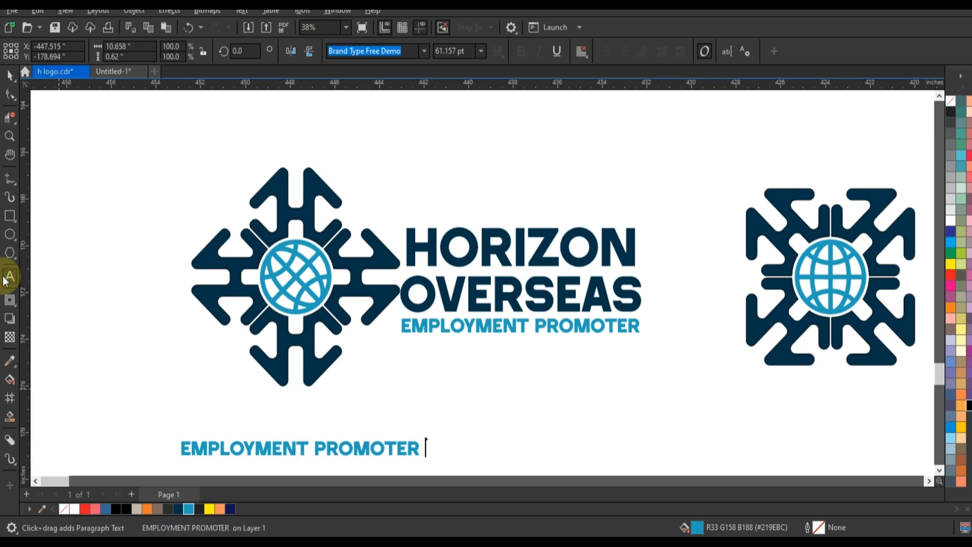
key("Home")
type("OVERS")
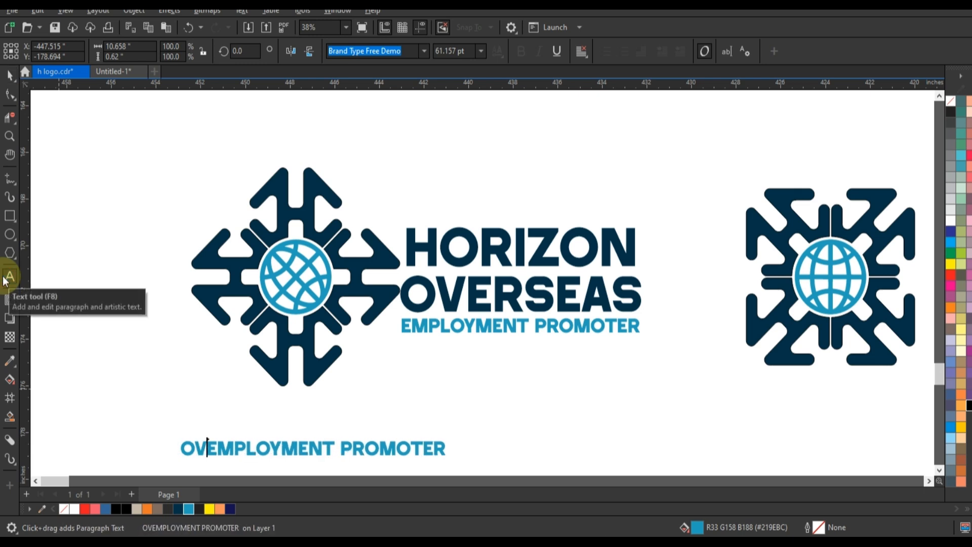
type("EAS")
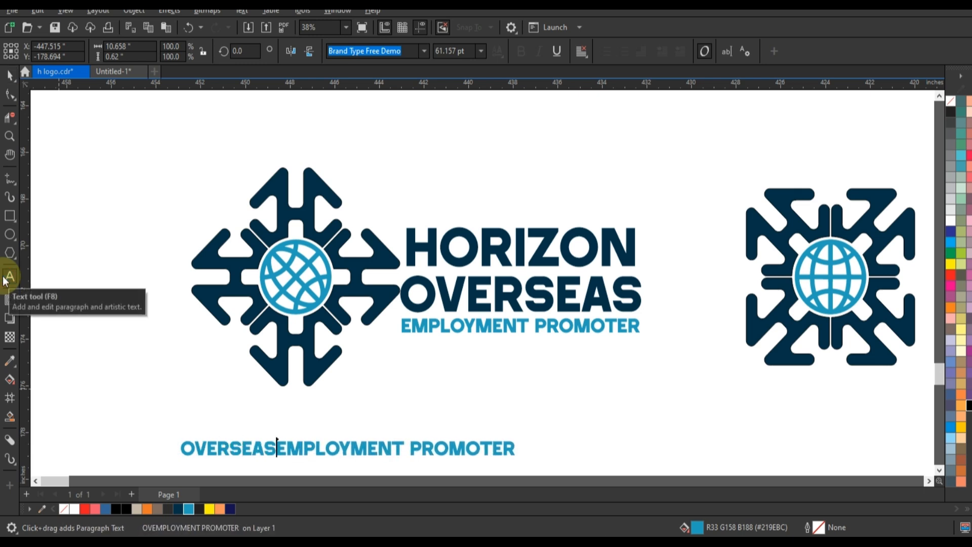
key("ctrl+space")
Delete the EMPLOYMENT PROMOTER and OVERSEAS lines beside the rotated emblem and move HORIZON between the emblem and the new tagline
left_click(529, 324)
key("Delete")
left_click(540, 307)
key("Delete")
left_click_drag(538, 256, 343, 429)
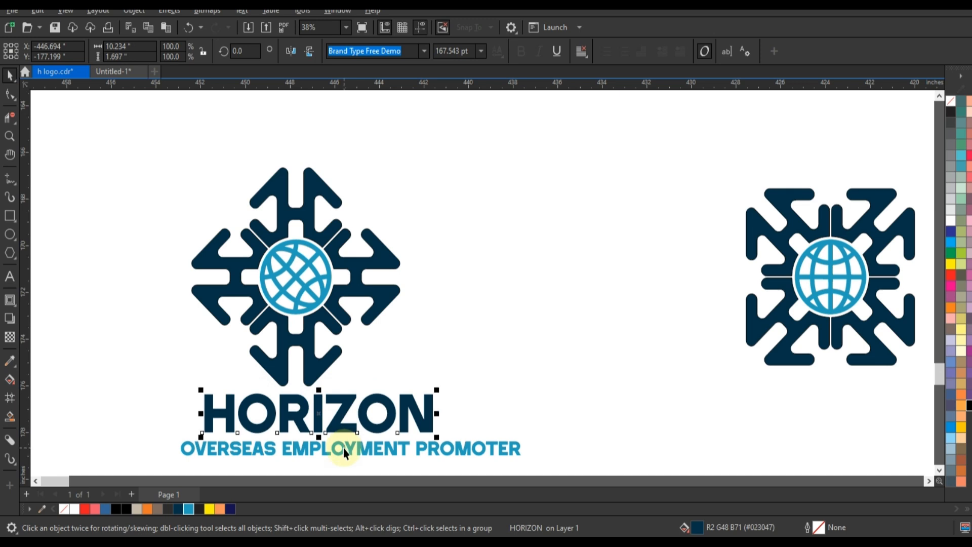
Centre HORIZON and the OVERSEAS EMPLOYMENT PROMOTER tagline horizontally under the rotated emblem
left_click(343, 448, "shift")
left_click(325, 374, "shift")
key("c")
left_click(445, 328)
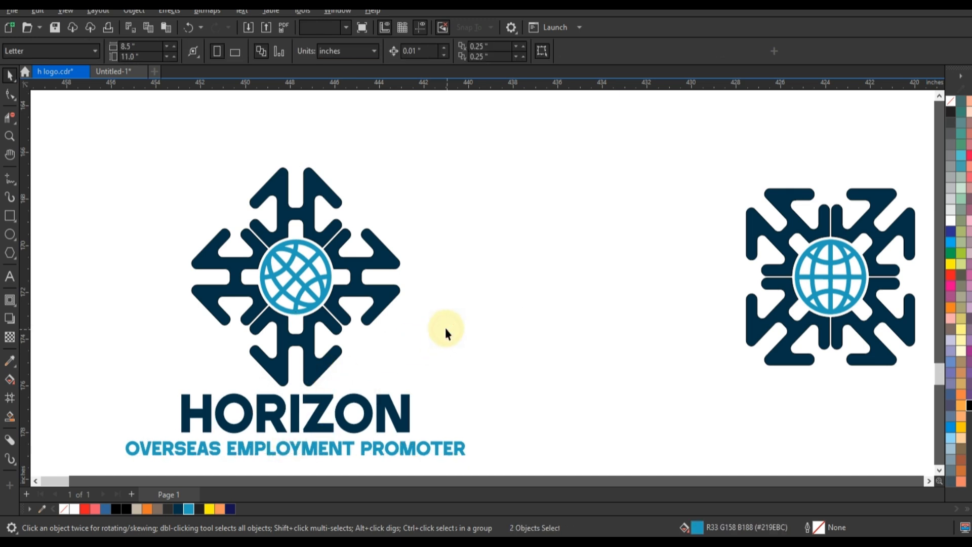
Shrink the OVERSEAS EMPLOYMENT PROMOTER tagline to about 10.7 inches wide to match the width of HORIZON
scroll(445, 329, "down", 1)
left_click(419, 409)
left_click_drag(466, 422, 440, 432)
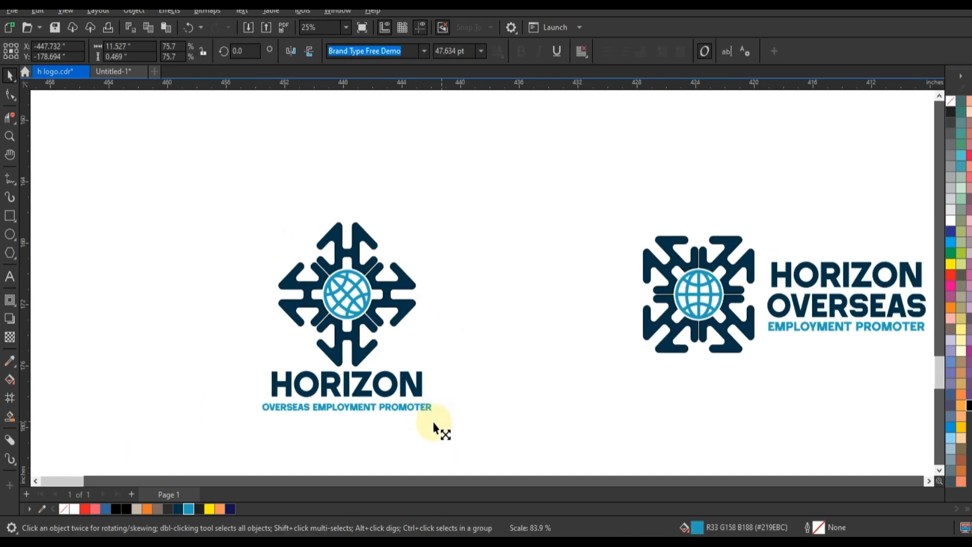
Recolour the stacked logo with light blue for HORIZON and the H arms, and orange for the globe
left_click(412, 397)
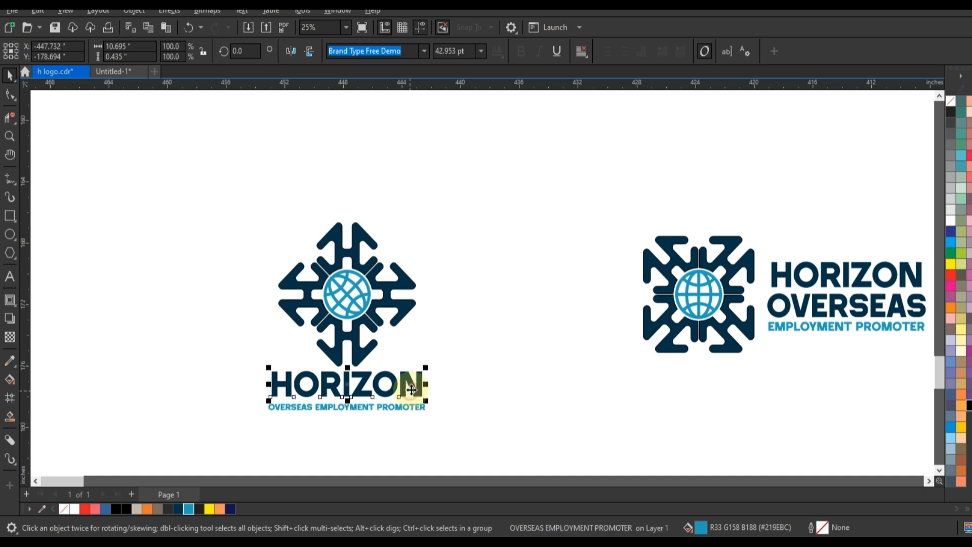
left_click(373, 326, "shift")
left_click(190, 509)
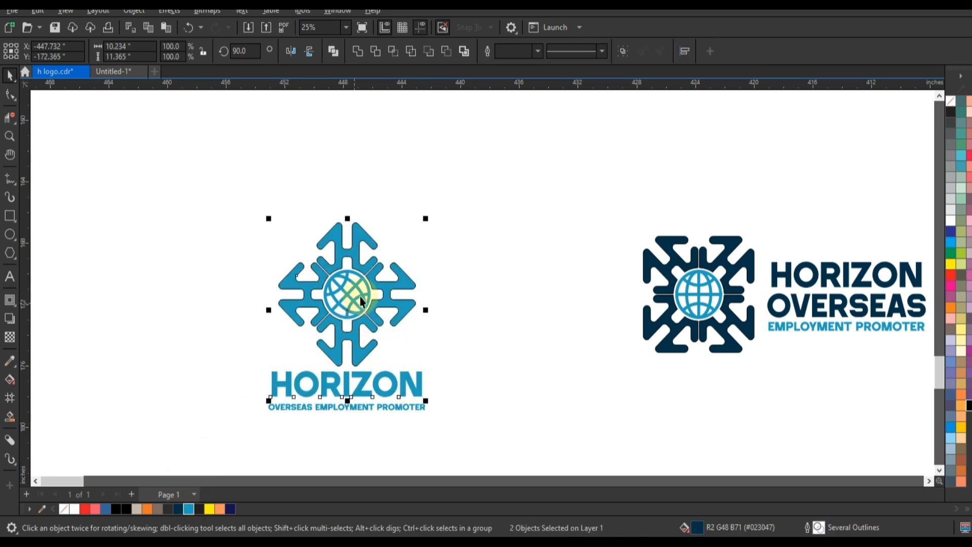
left_click(351, 286)
left_click(146, 507)
Remove the outline from every object in the stacked logo
left_click_drag(206, 197, 439, 419)
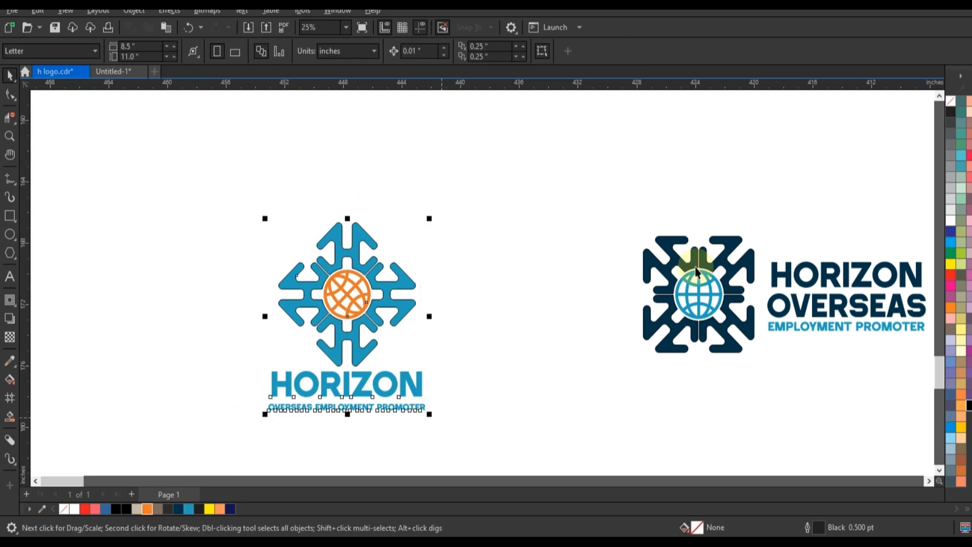
right_click(950, 103)
left_click(933, 113)
left_click(507, 247)
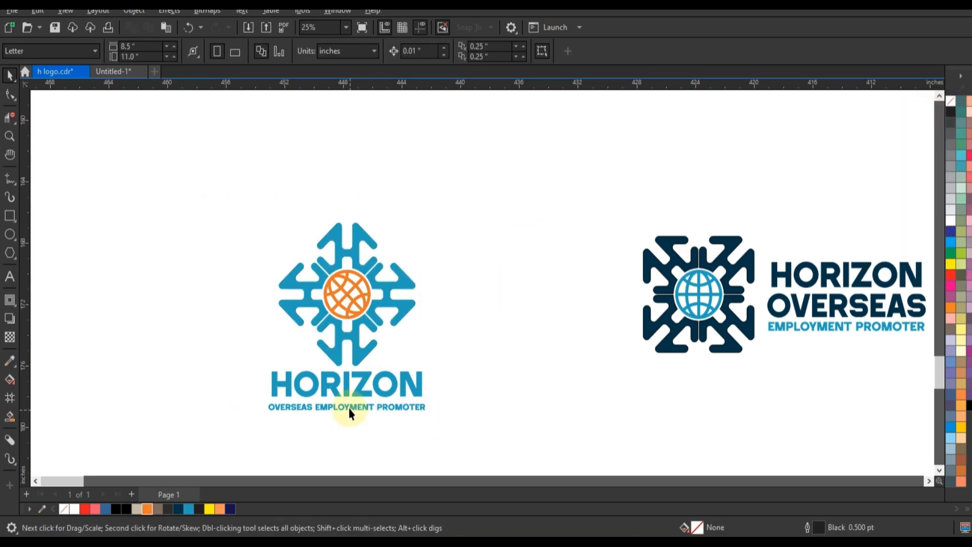
Fill the stacked logo's tagline with orange and nudge it slightly closer to HORIZON, keeping it centred
left_click(349, 413)
left_click(148, 508)
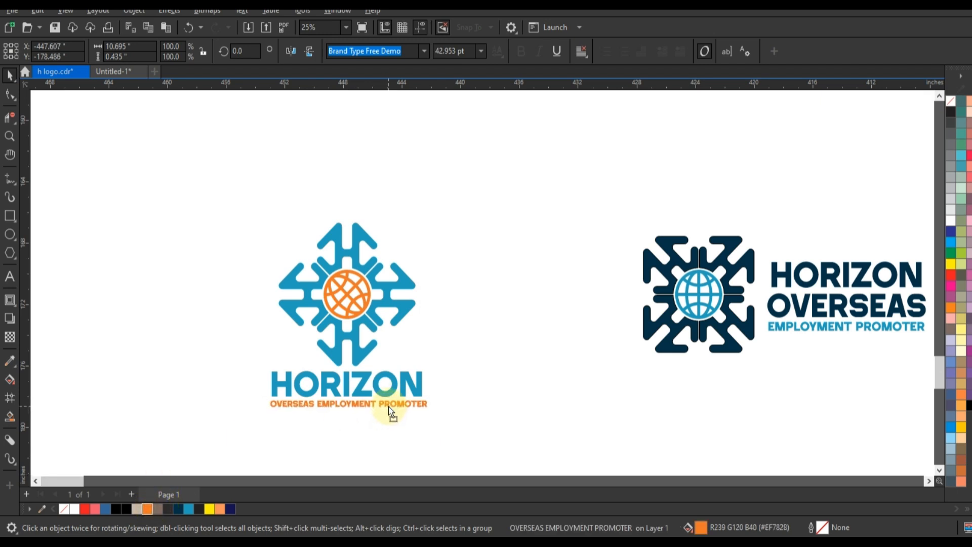
left_click(461, 430)
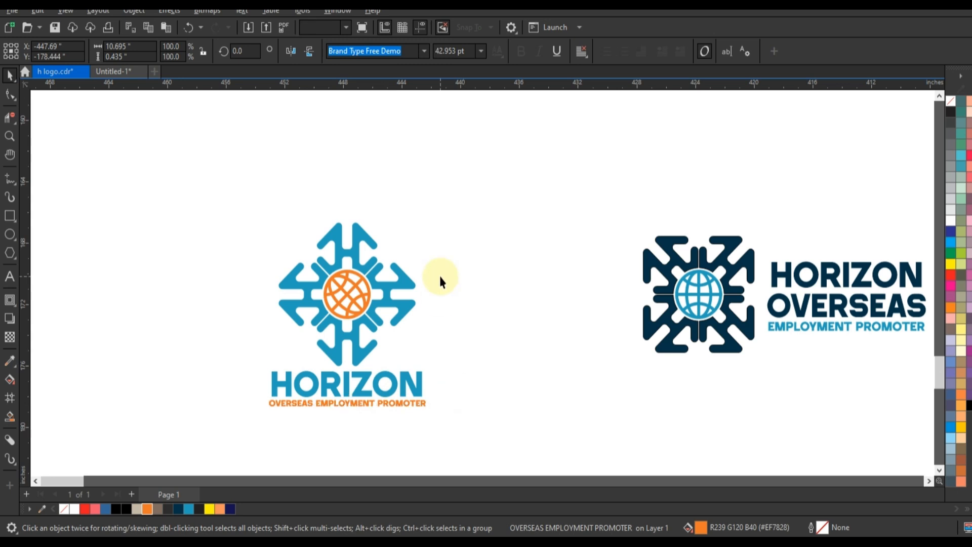
Move the navy horizontal logo to the left side of the stacked blue-and-orange logo to compare both versions
scroll(440, 277, "down", 1)
scroll(559, 219, "down", 1)
left_click_drag(556, 211, 783, 336)
left_click_drag(702, 295, 303, 311)
left_click(315, 365)
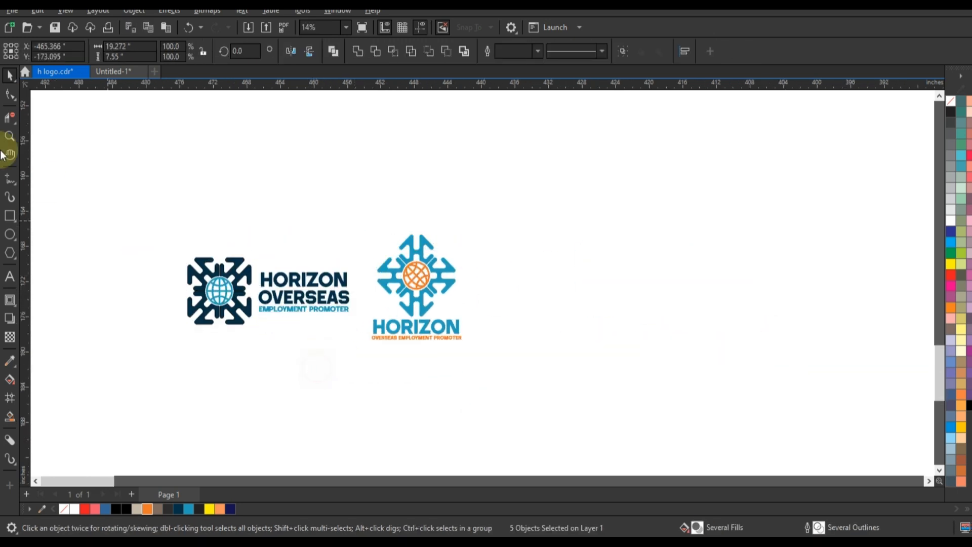
left_click(8, 135)
left_click_drag(160, 221, 513, 365)
left_click(233, 230)
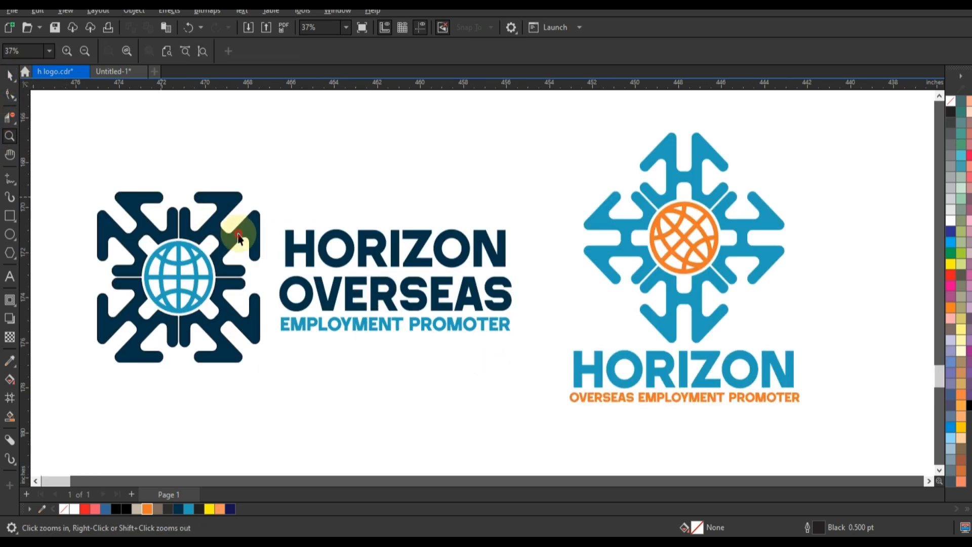